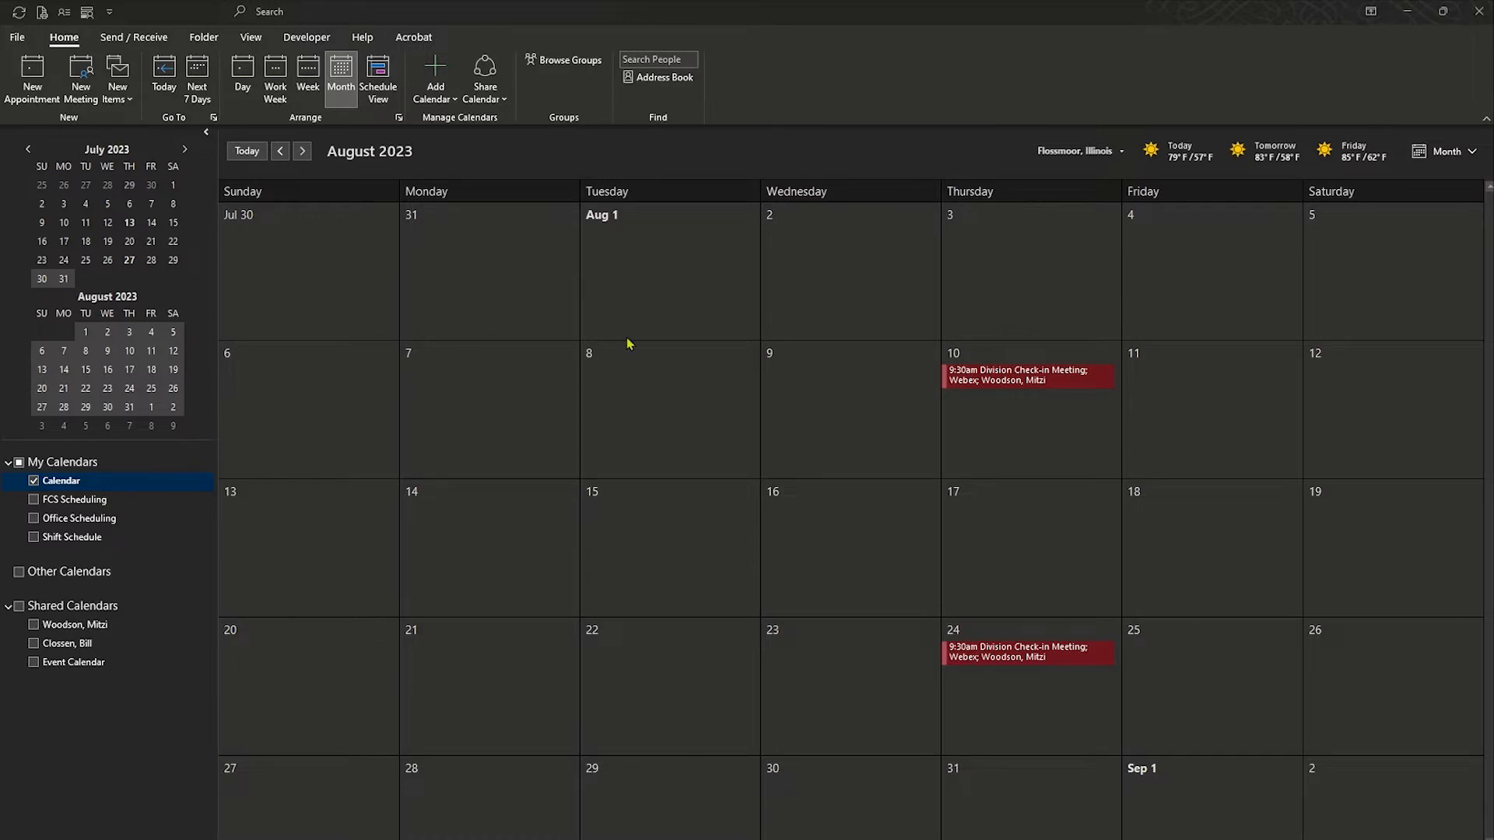
Step: Create a calendar event titled "Test Event" on Tuesday, August 1, 2023, and turn off its all-day setting
double_click(635, 296)
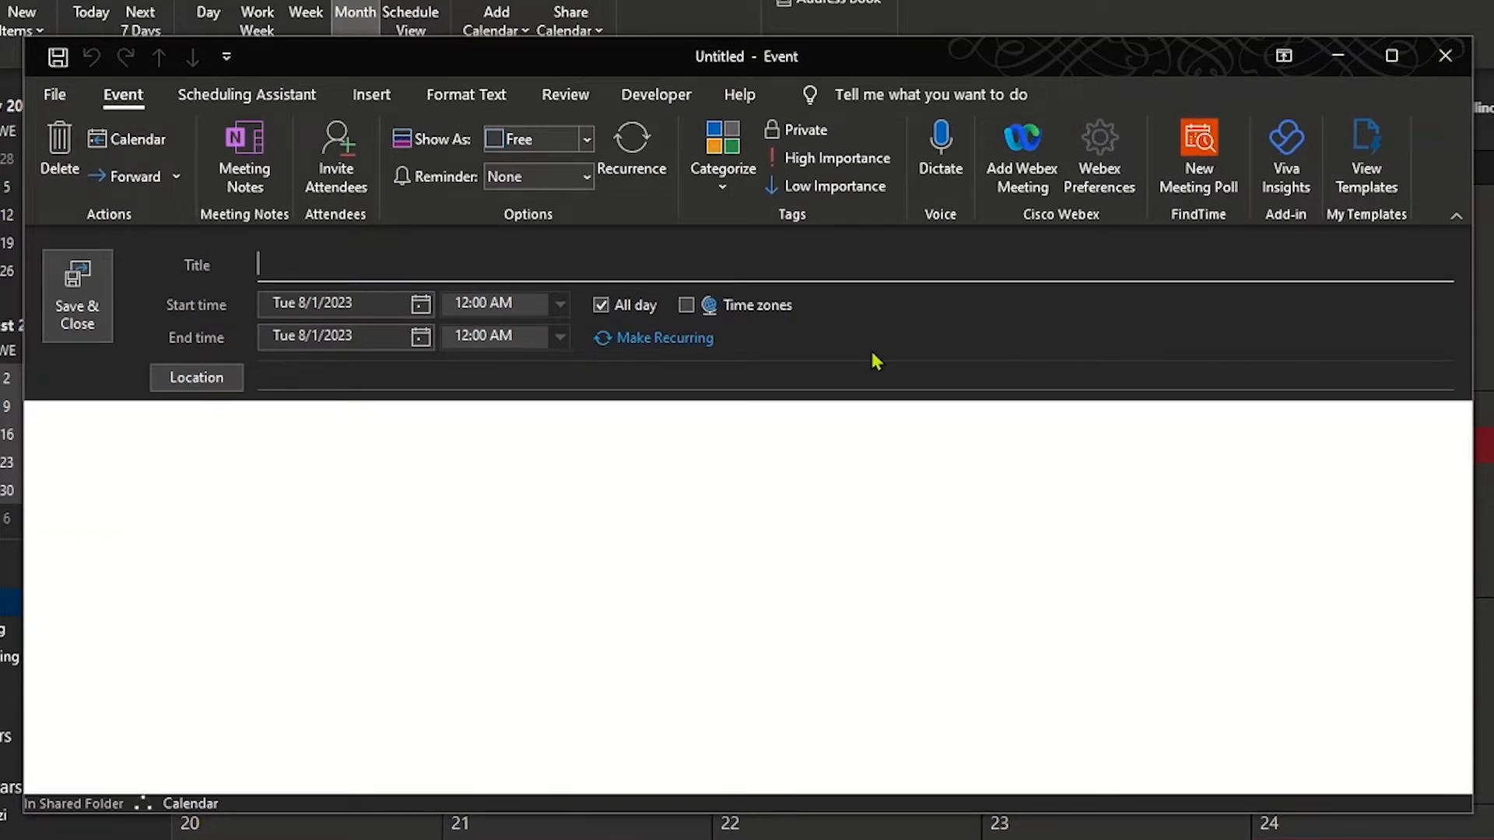
type("Test Event")
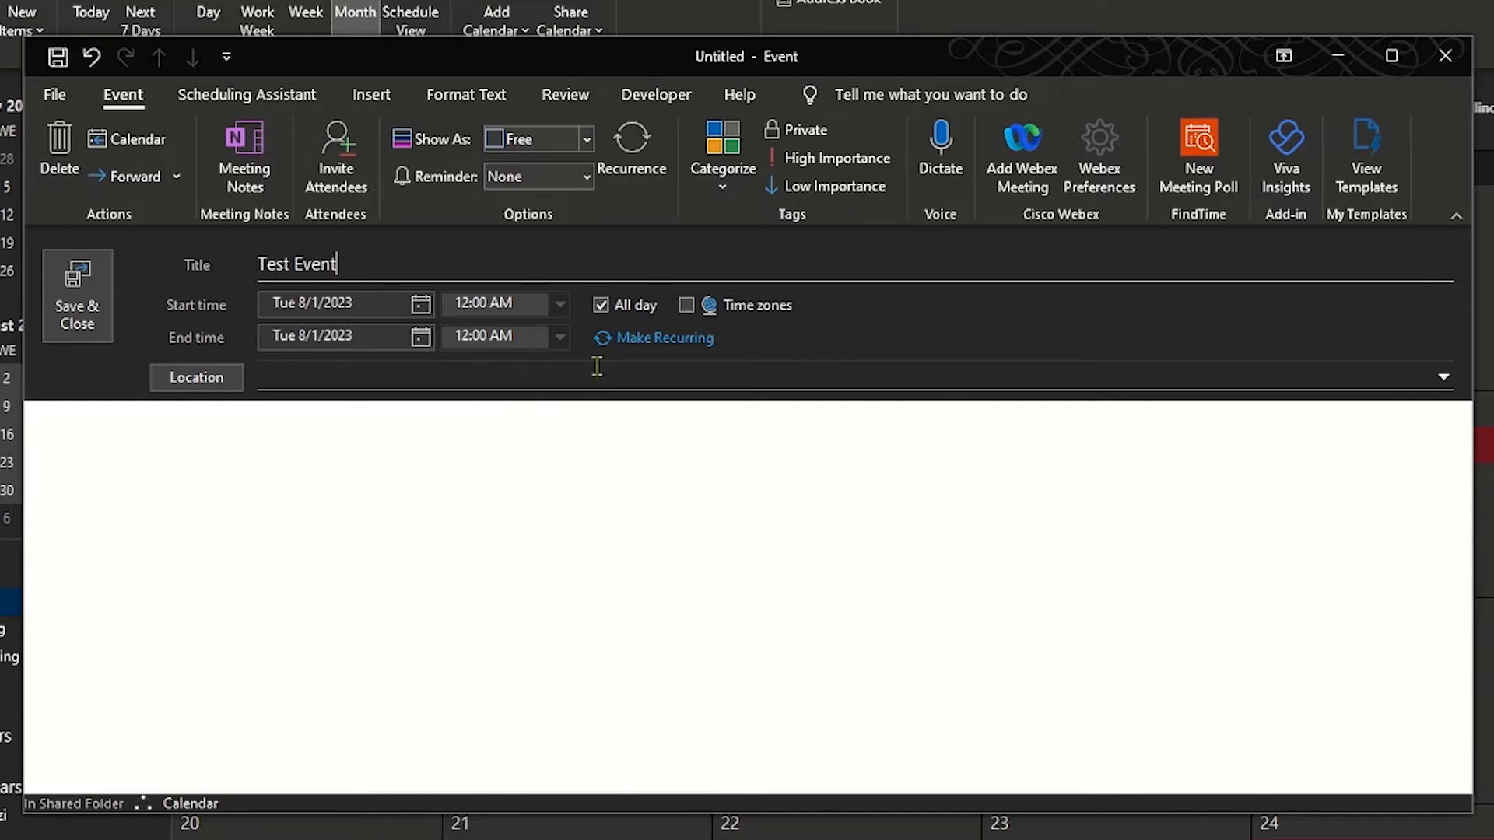
left_click(601, 305)
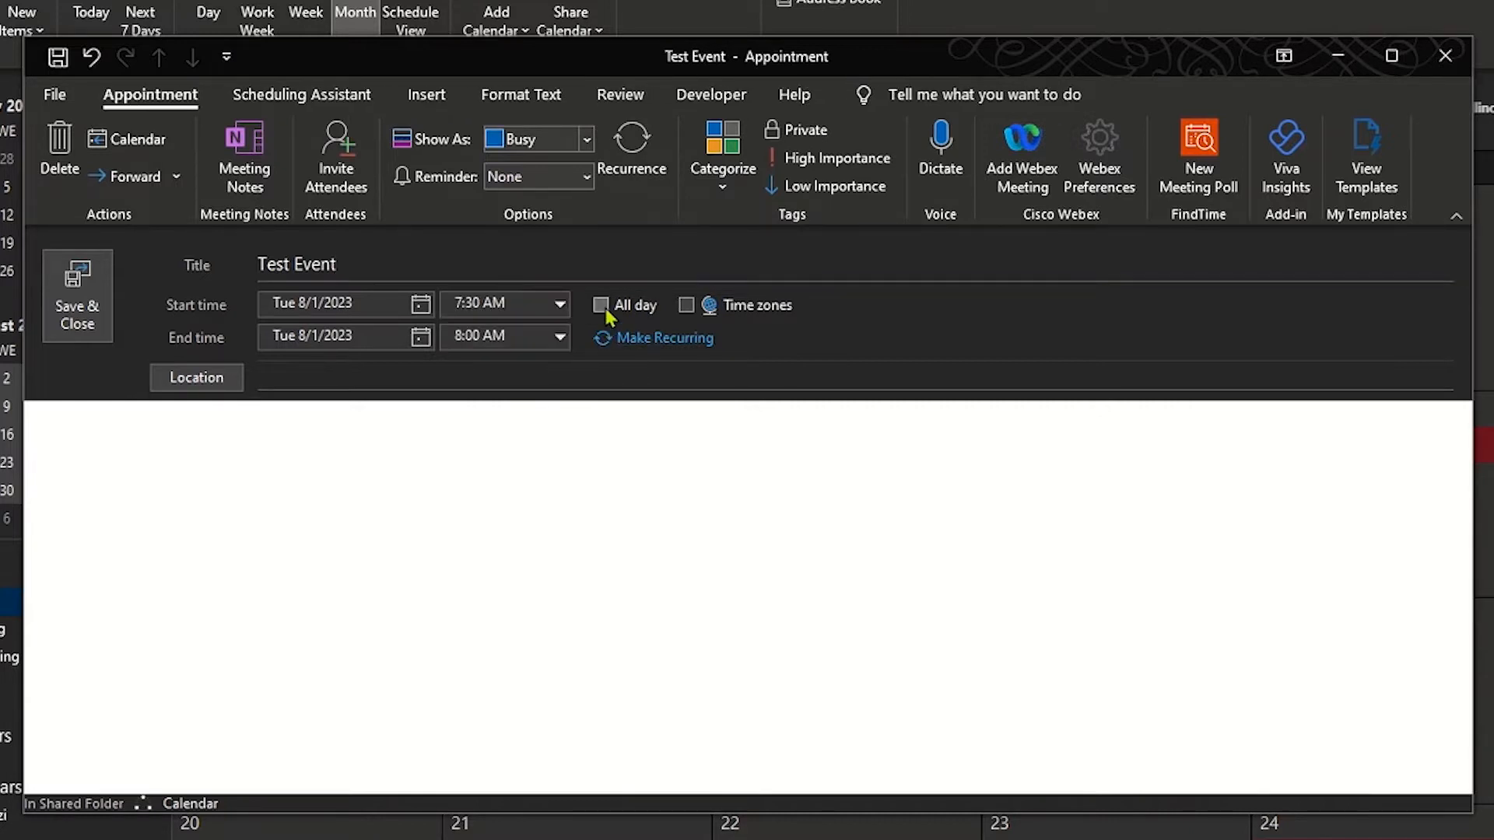
Step: Set the Test Event appointment to start at 10:00 AM and end at 11:00 AM
left_click(560, 305)
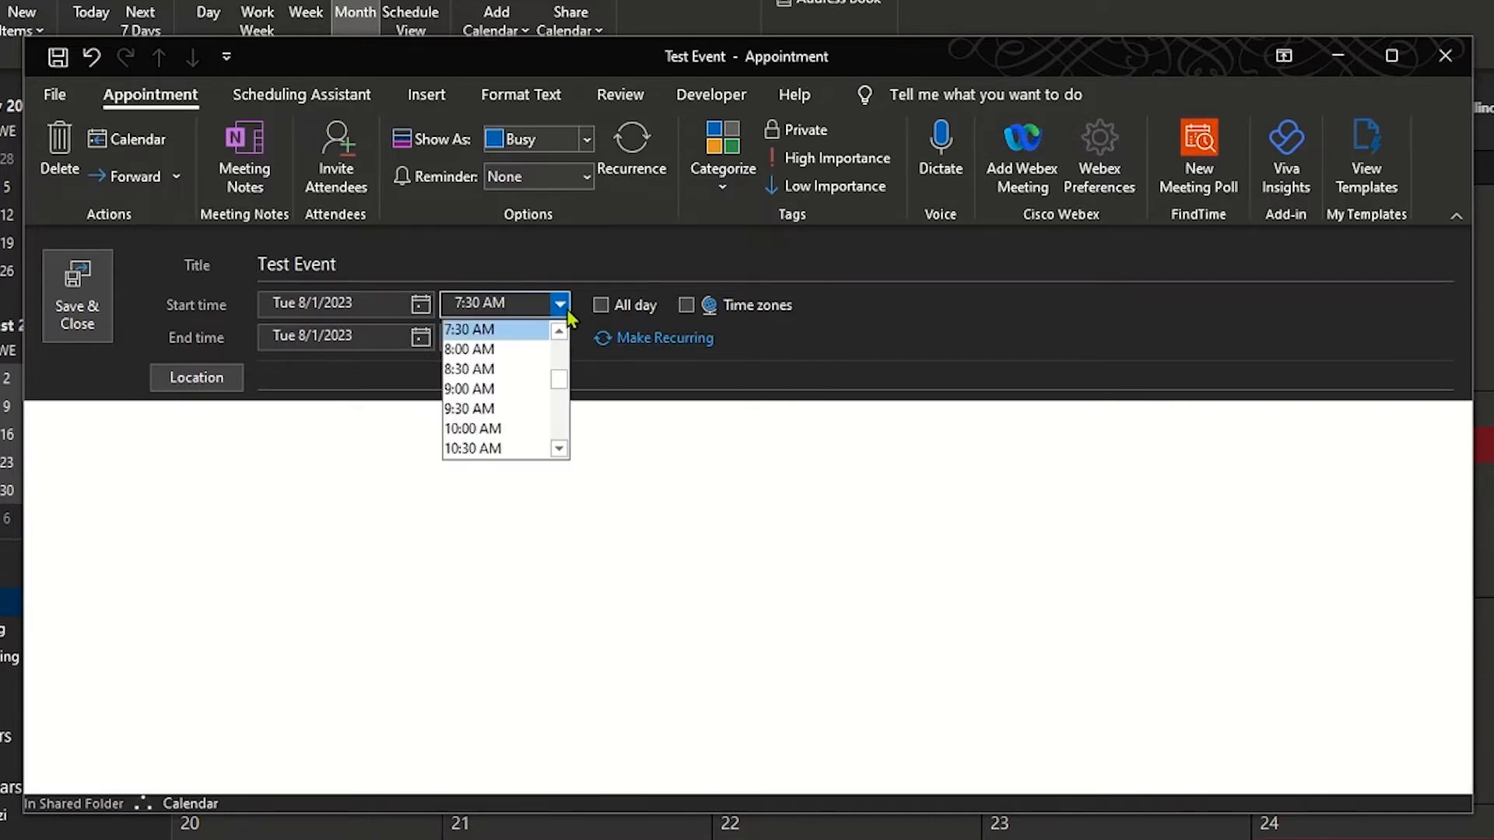
left_click(521, 428)
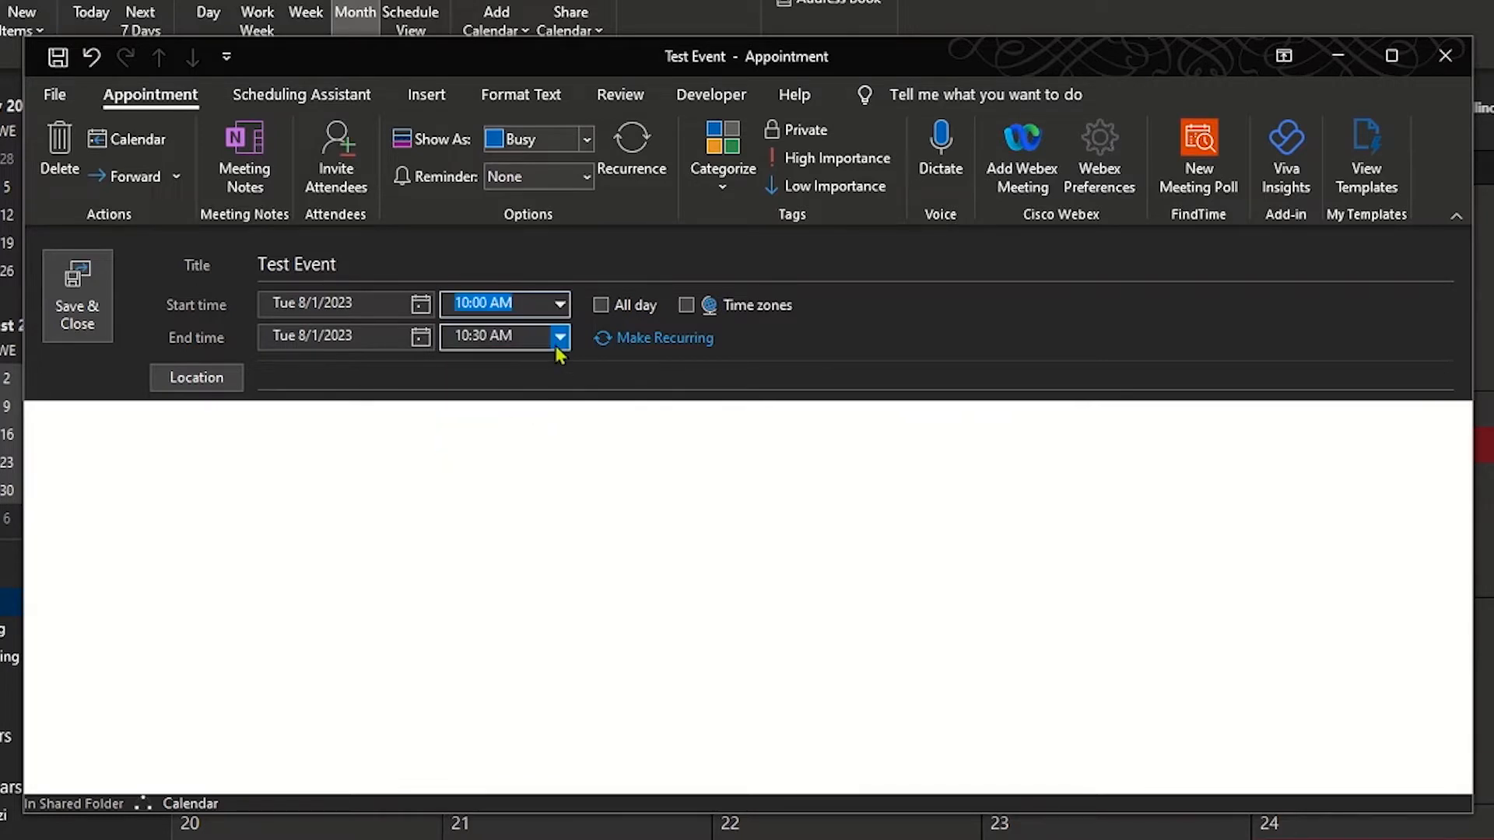
left_click(560, 337)
left_click(530, 406)
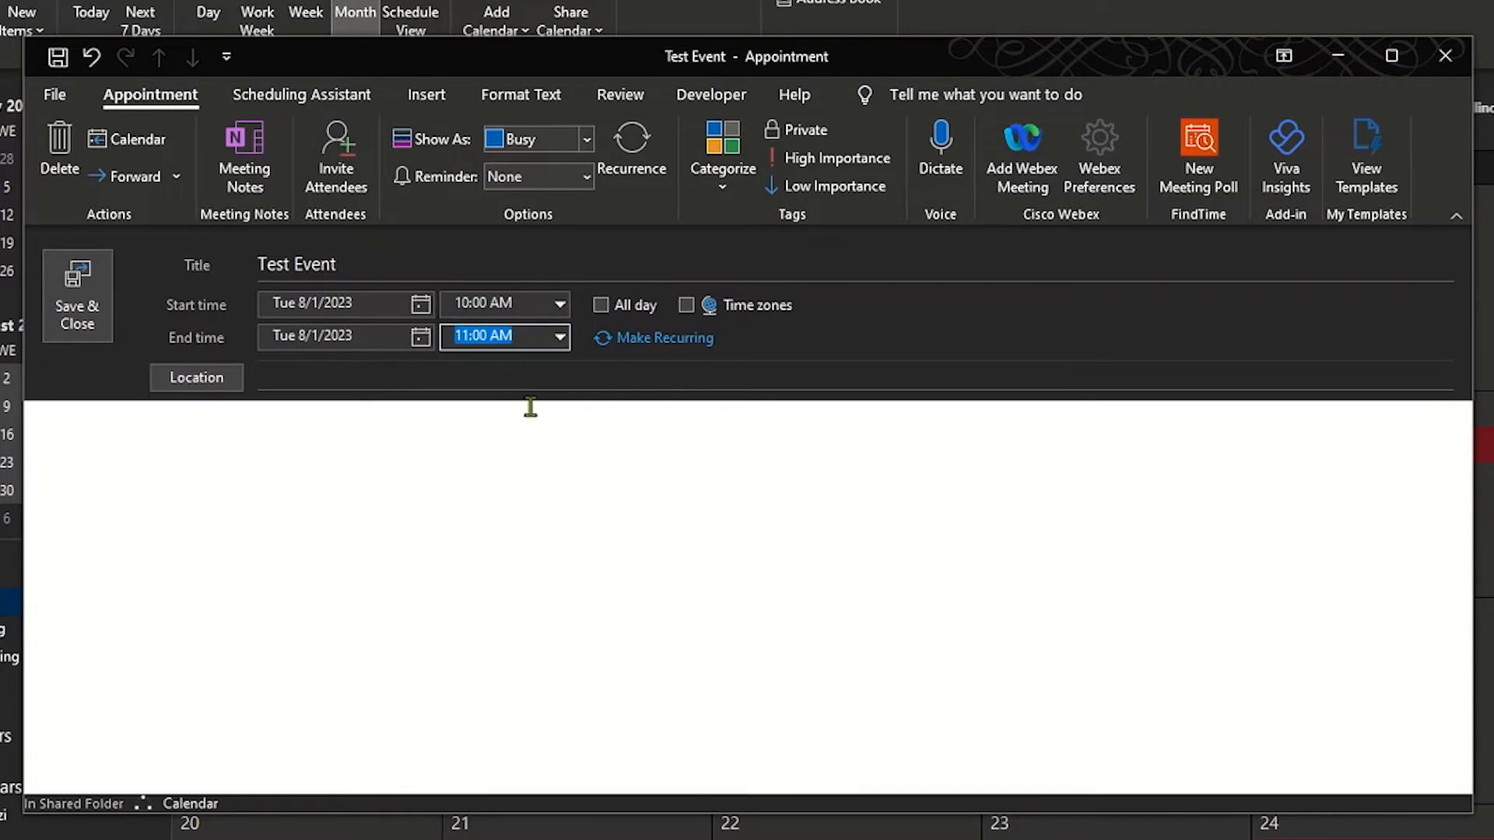
left_click(504, 419)
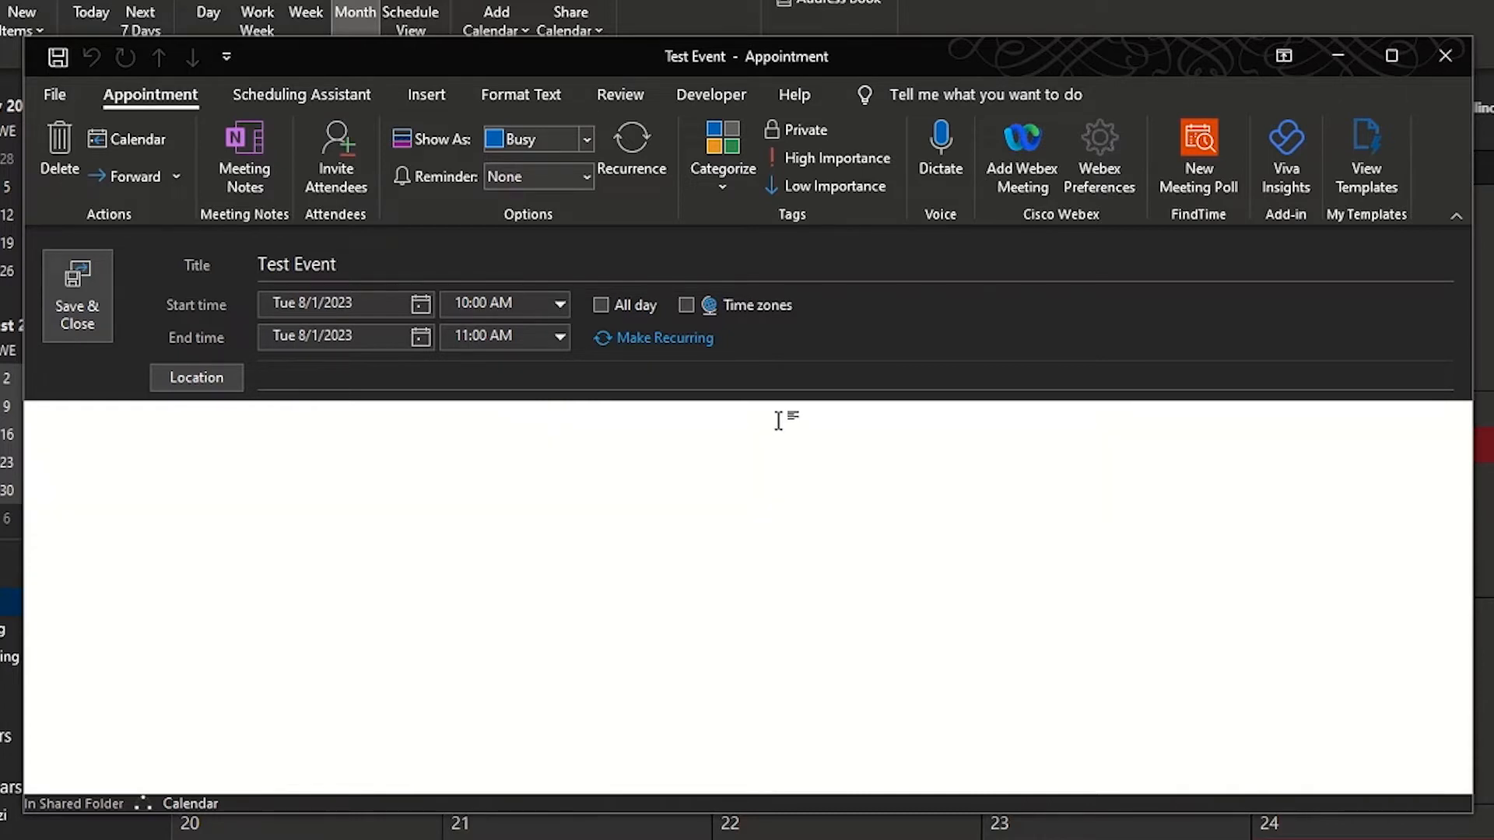
Step: Add a Webex meeting to the appointment and review the join details inserted in its body
left_click(1042, 161)
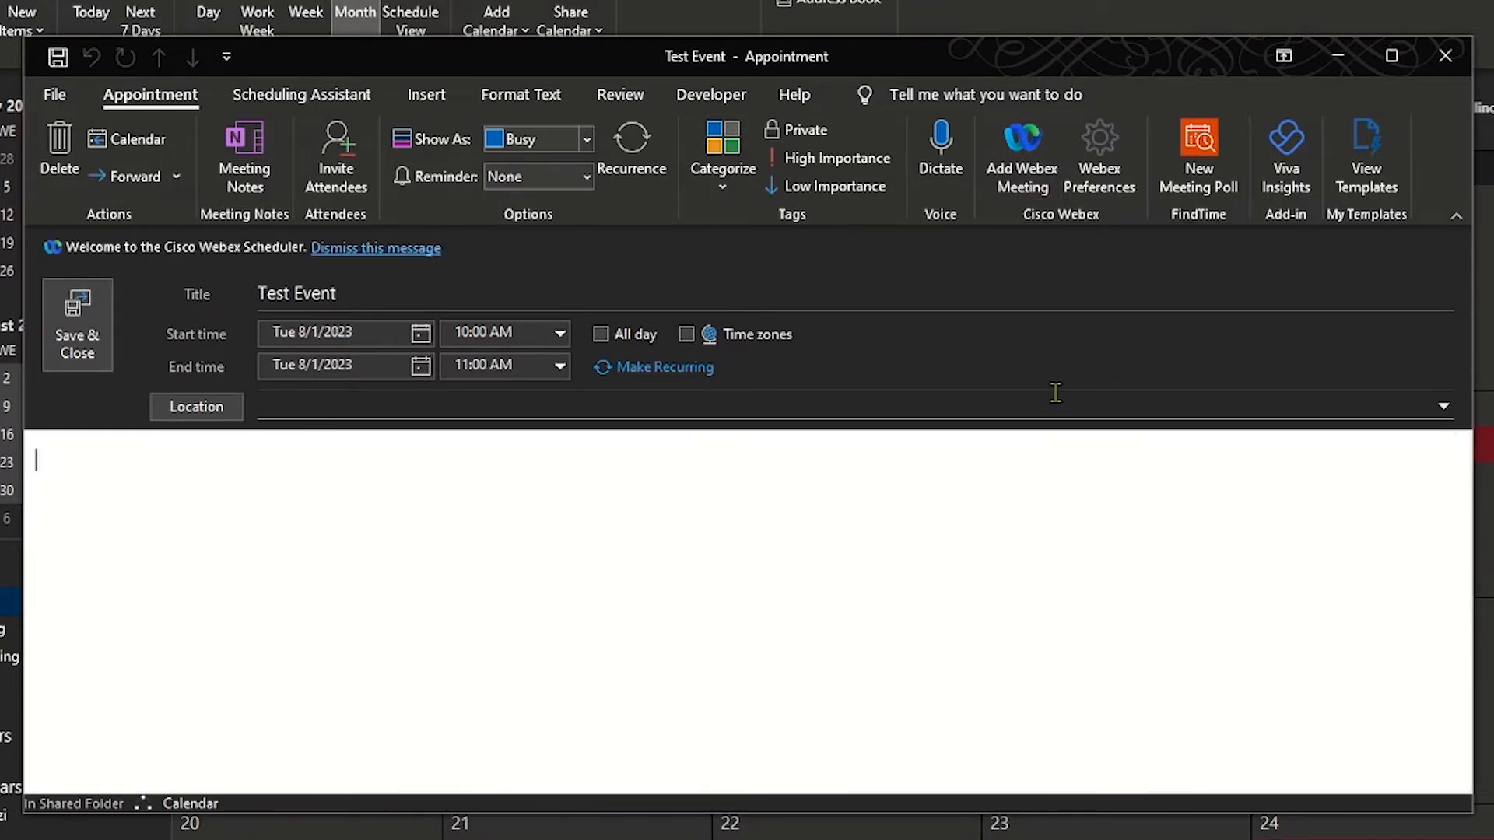
scroll(990, 470, "down", 4)
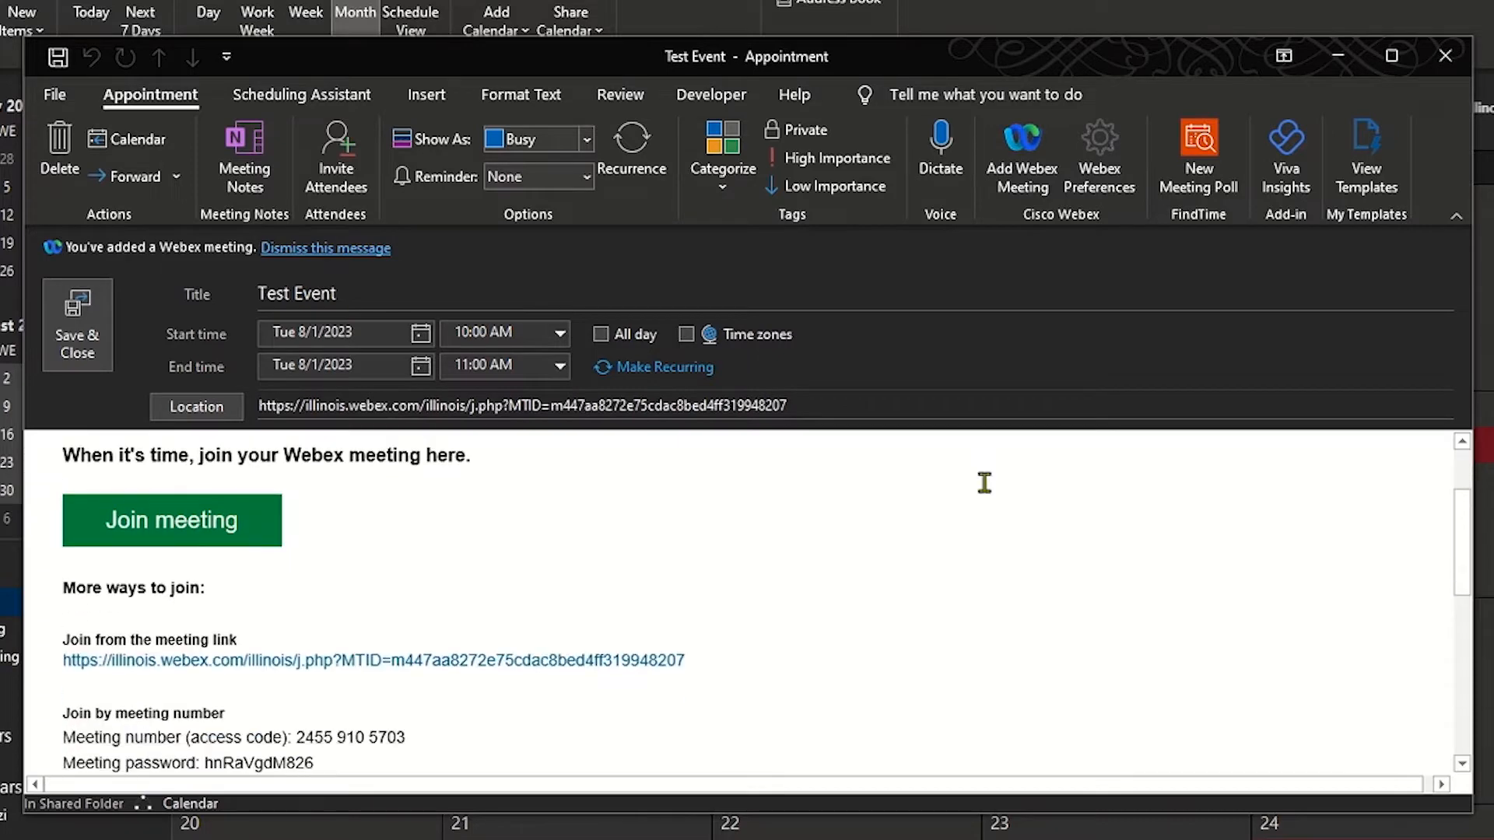
scroll(985, 483, "down", 5)
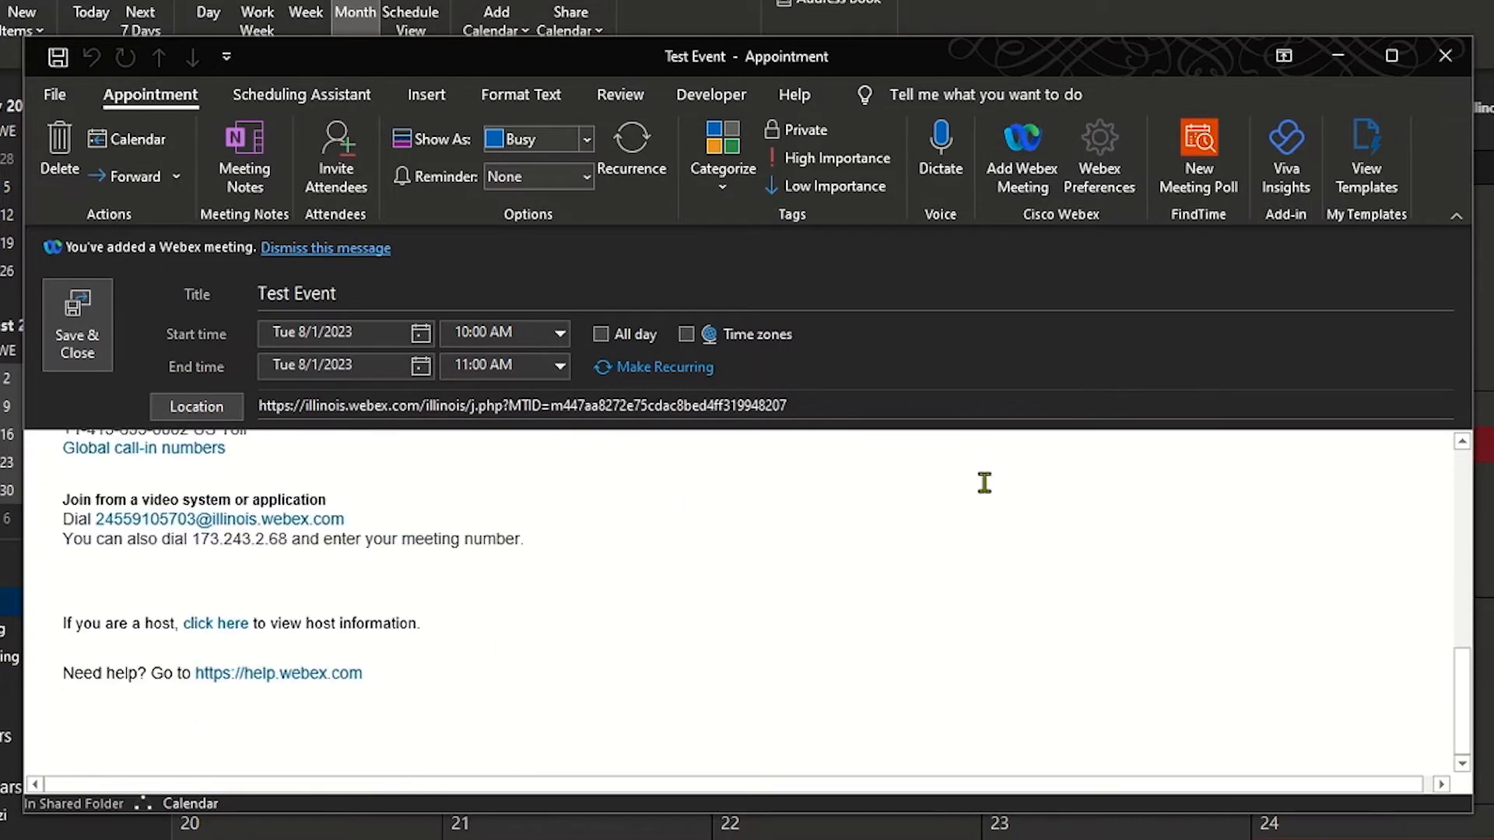
scroll(985, 482, "up", 10)
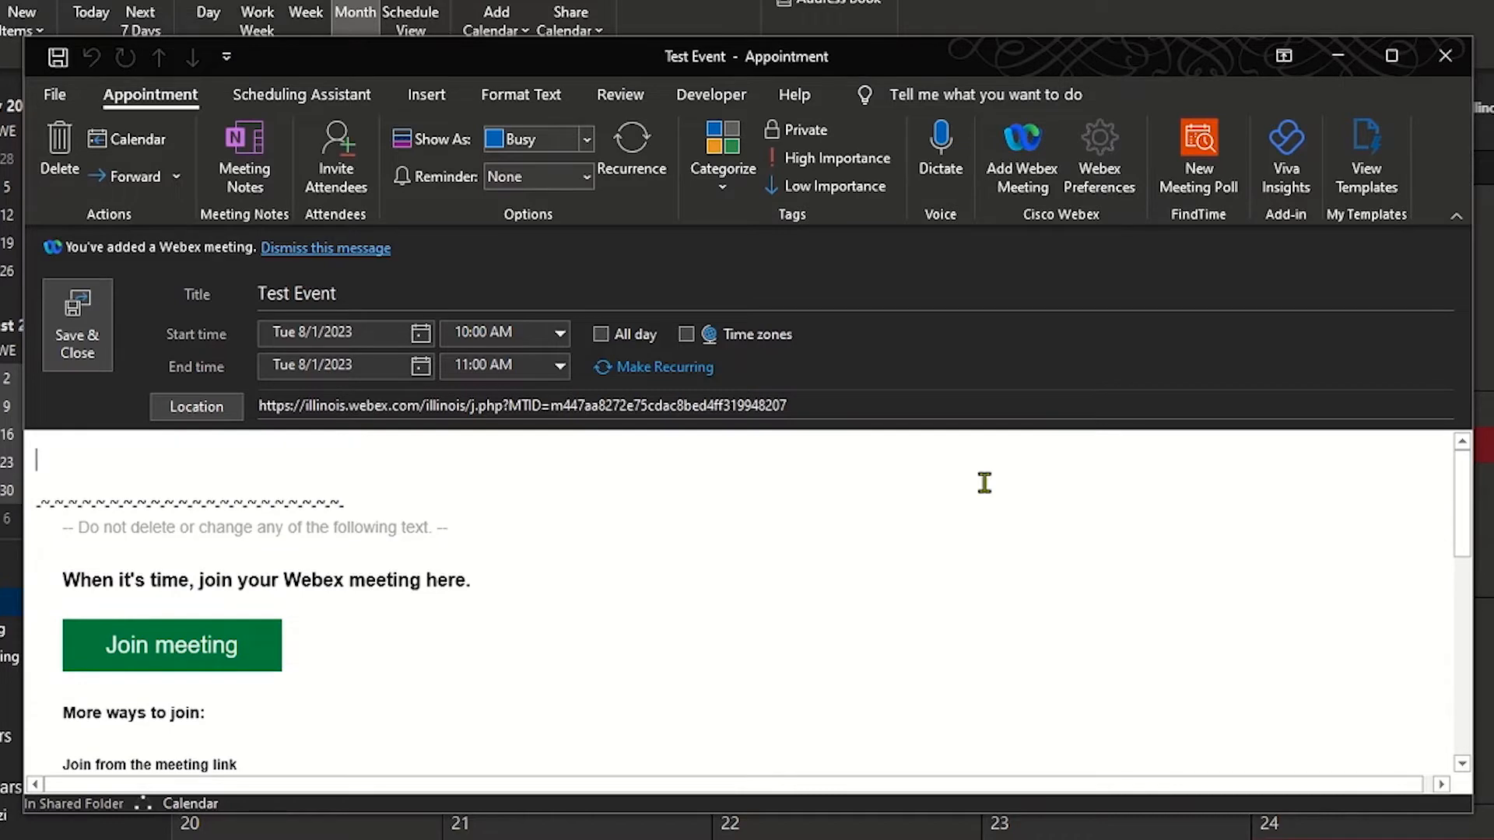
Step: Turn the appointment into a meeting invitation and add three colleagues as required attendees
left_click(336, 174)
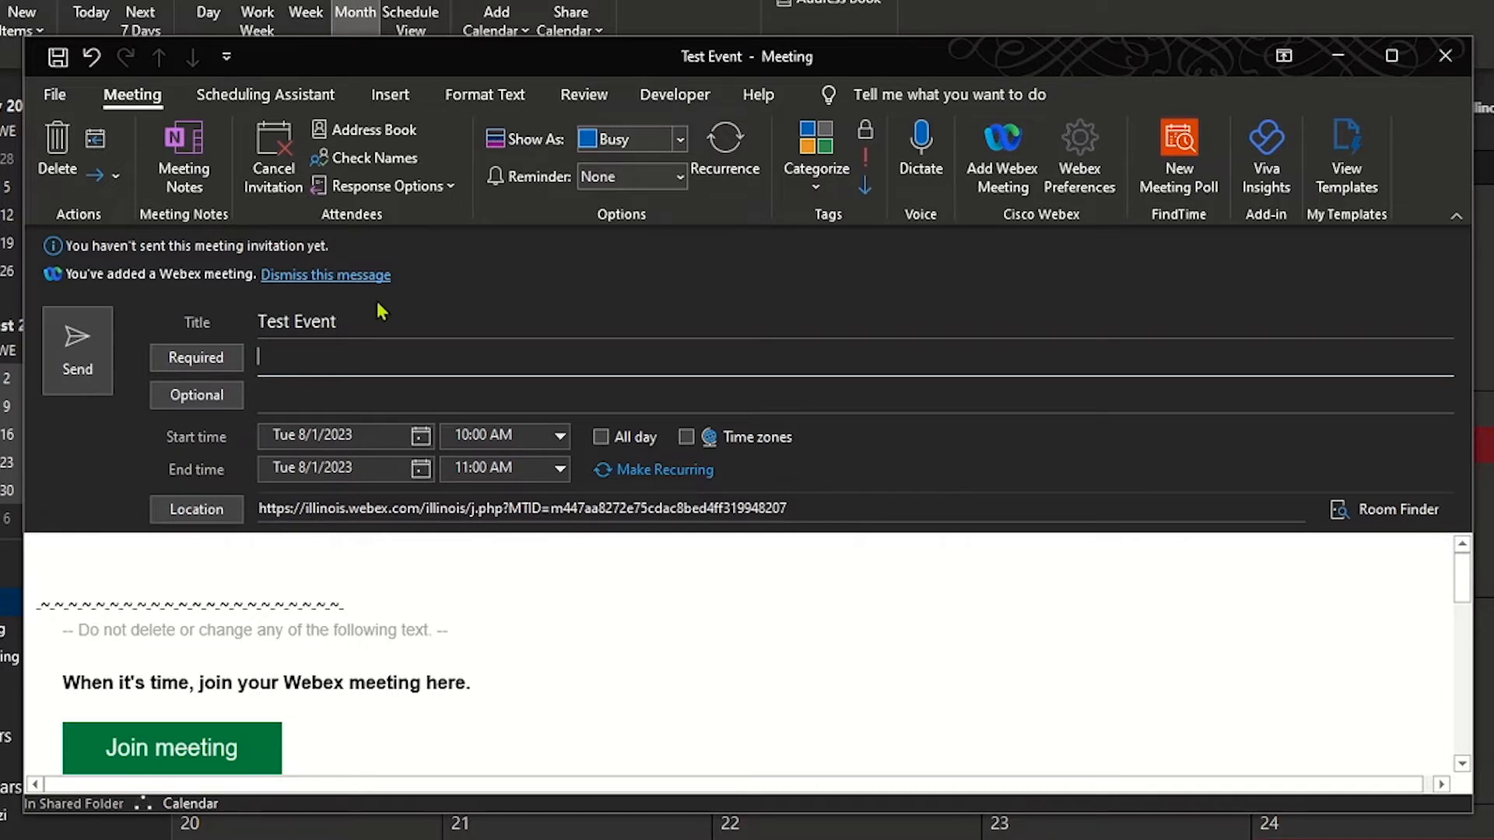
type("b")
key("Return")
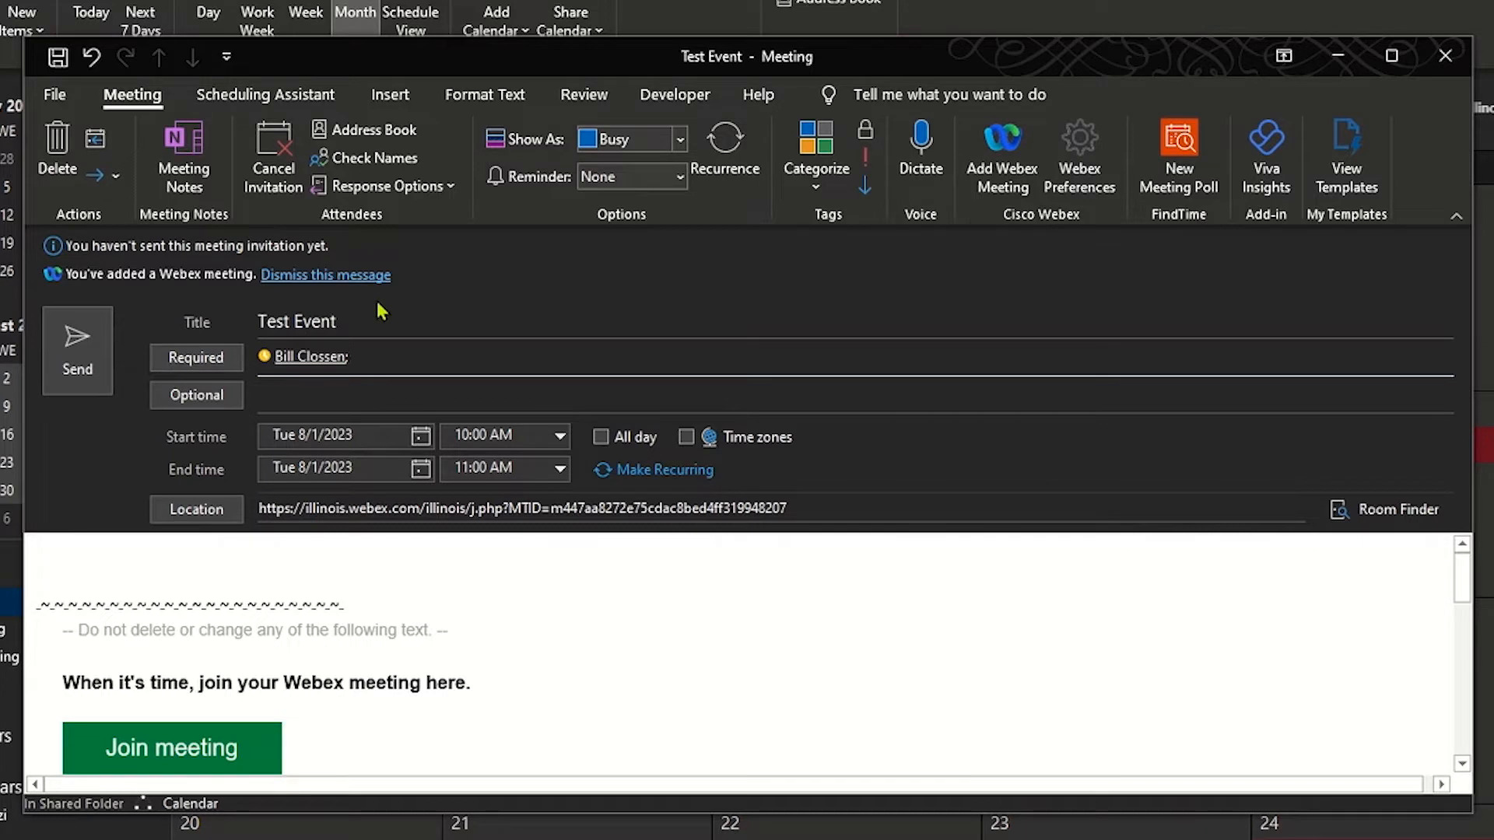
type("m")
key("Return")
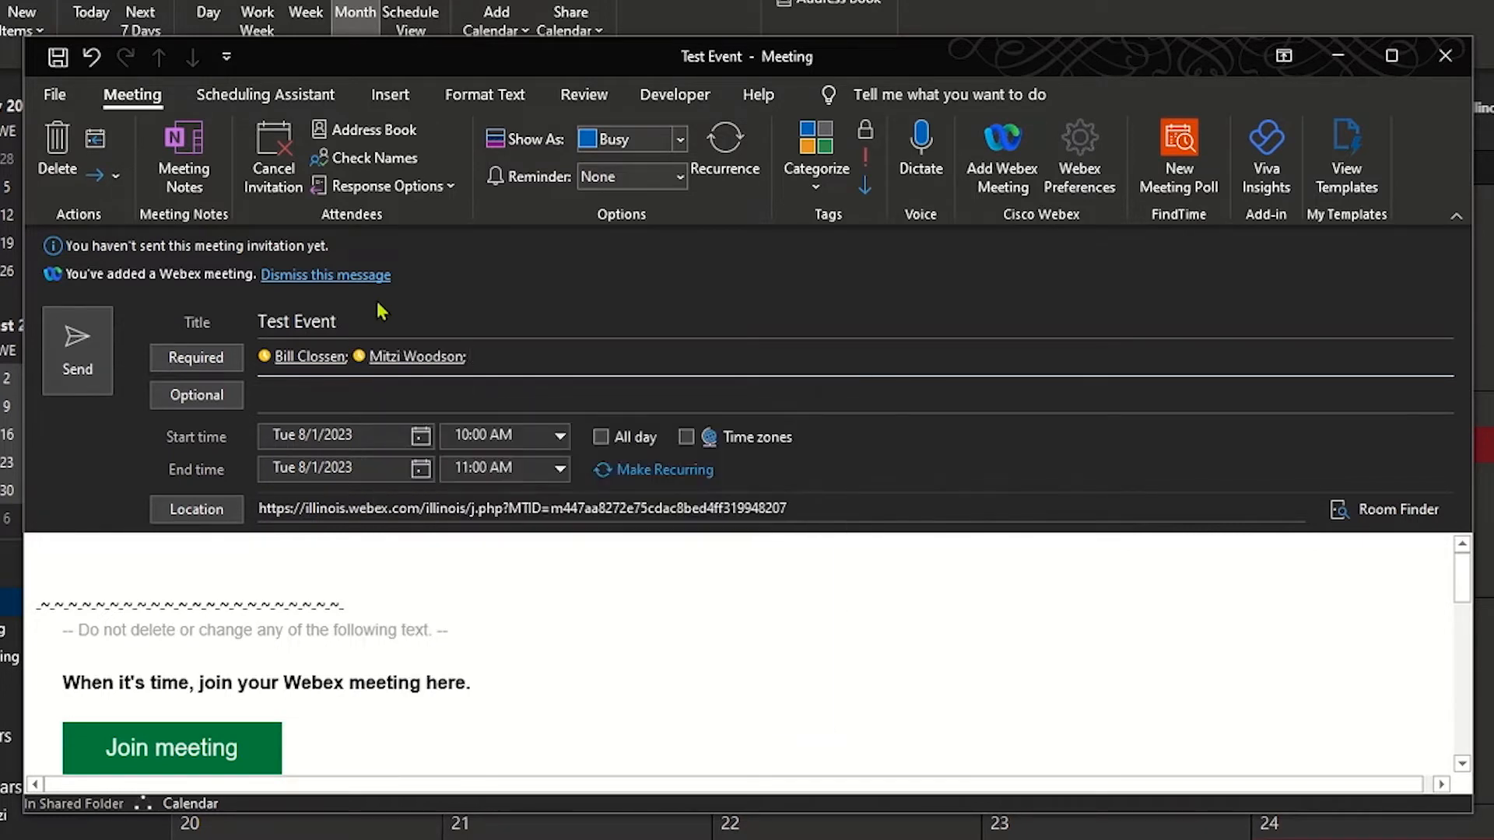
type("s")
key("Return")
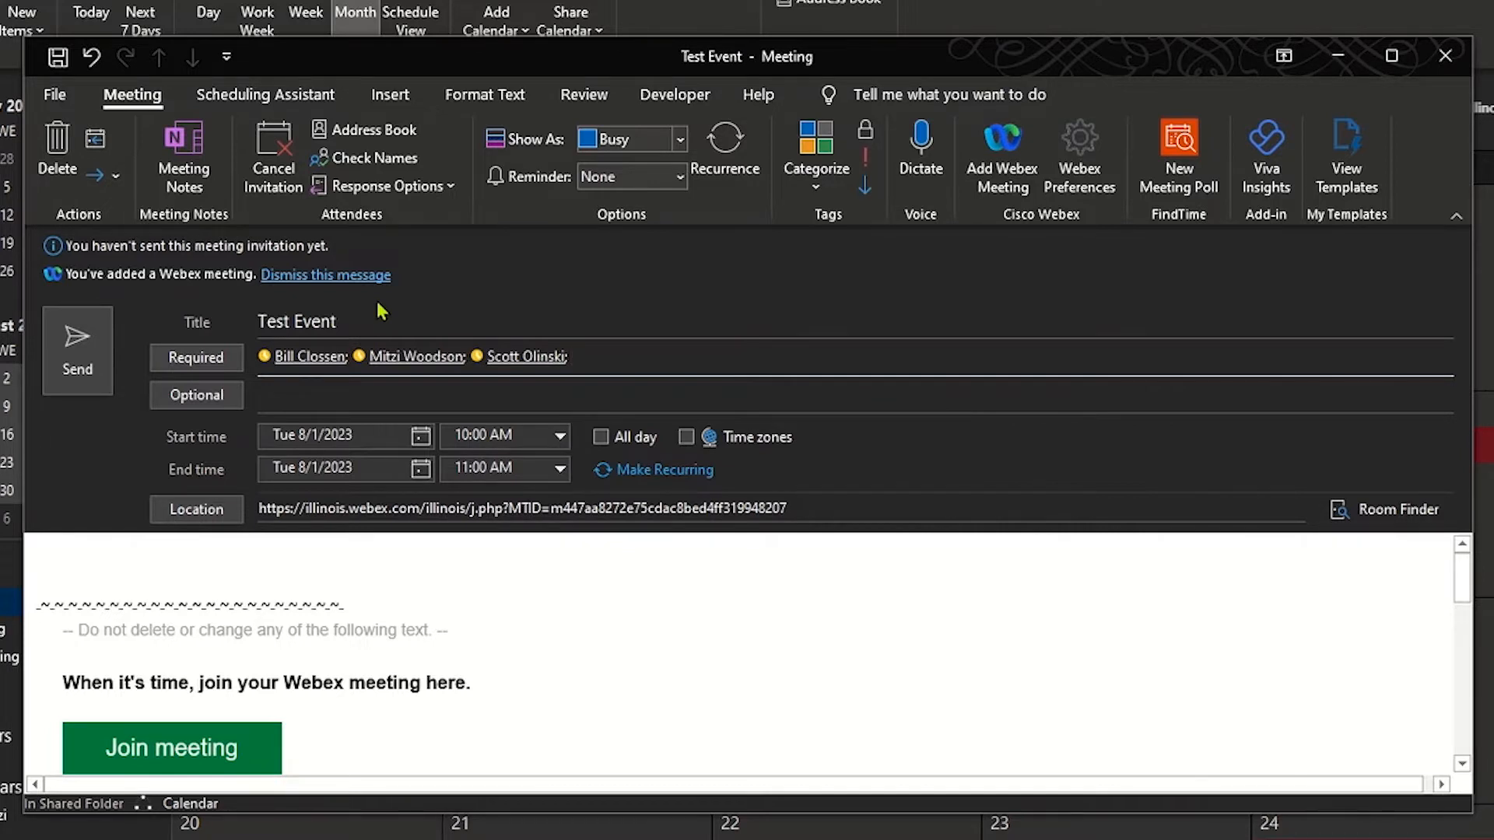
Step: Add two colleagues from the recent people suggestions as optional attendees
left_click(400, 388)
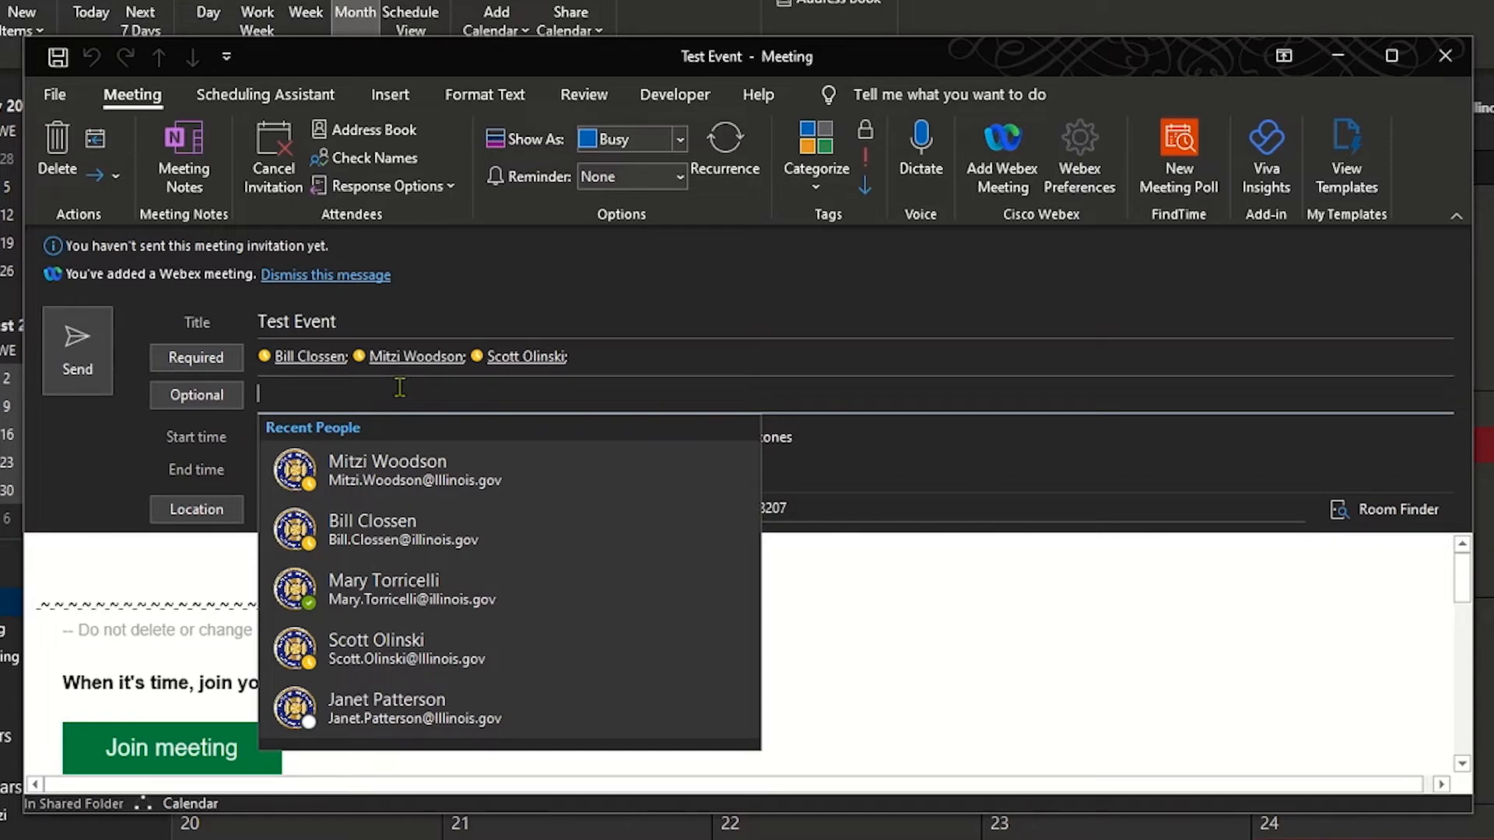
left_click(400, 587)
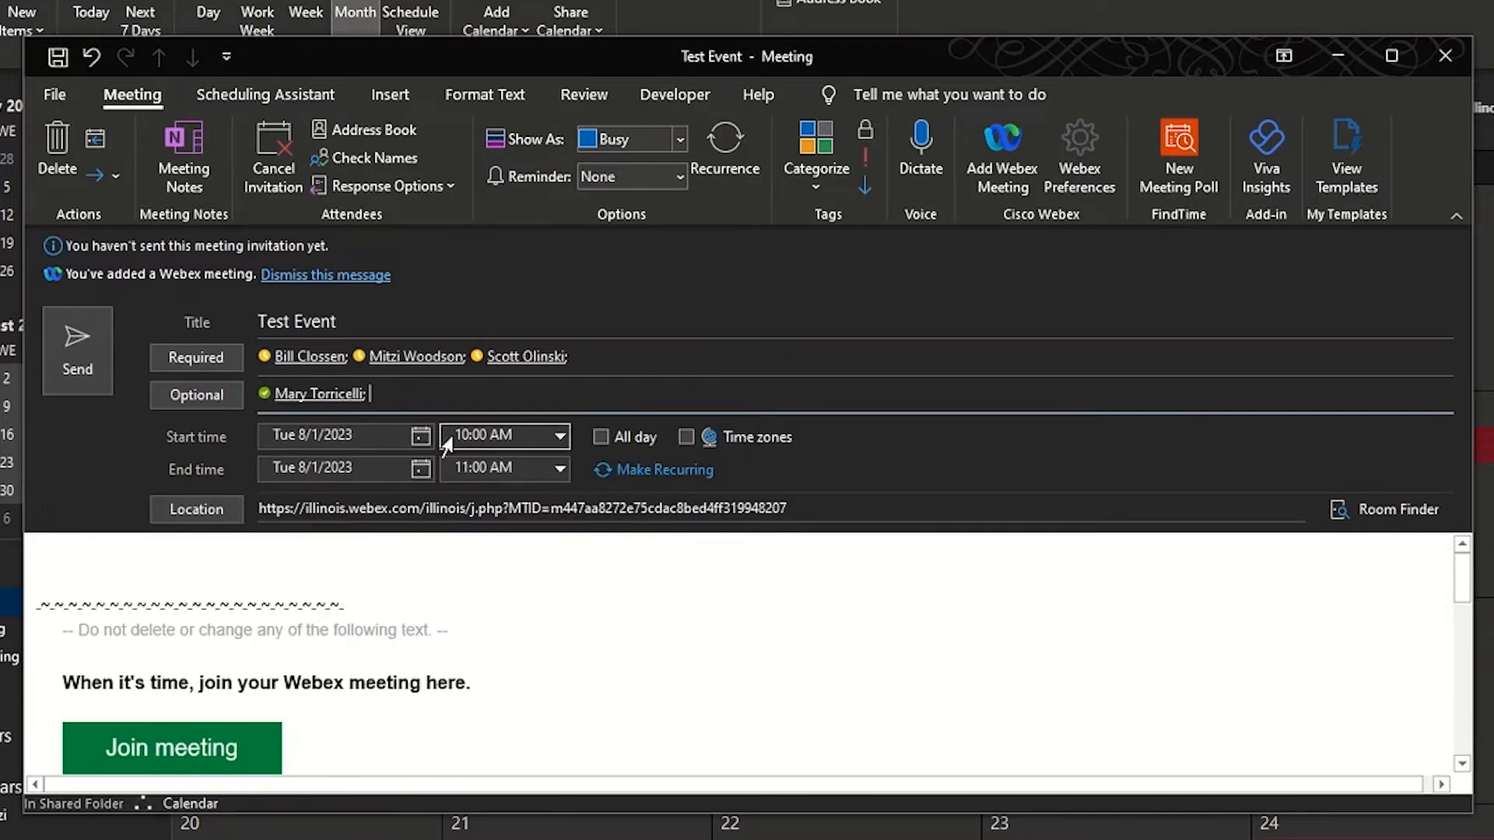
left_click(440, 389)
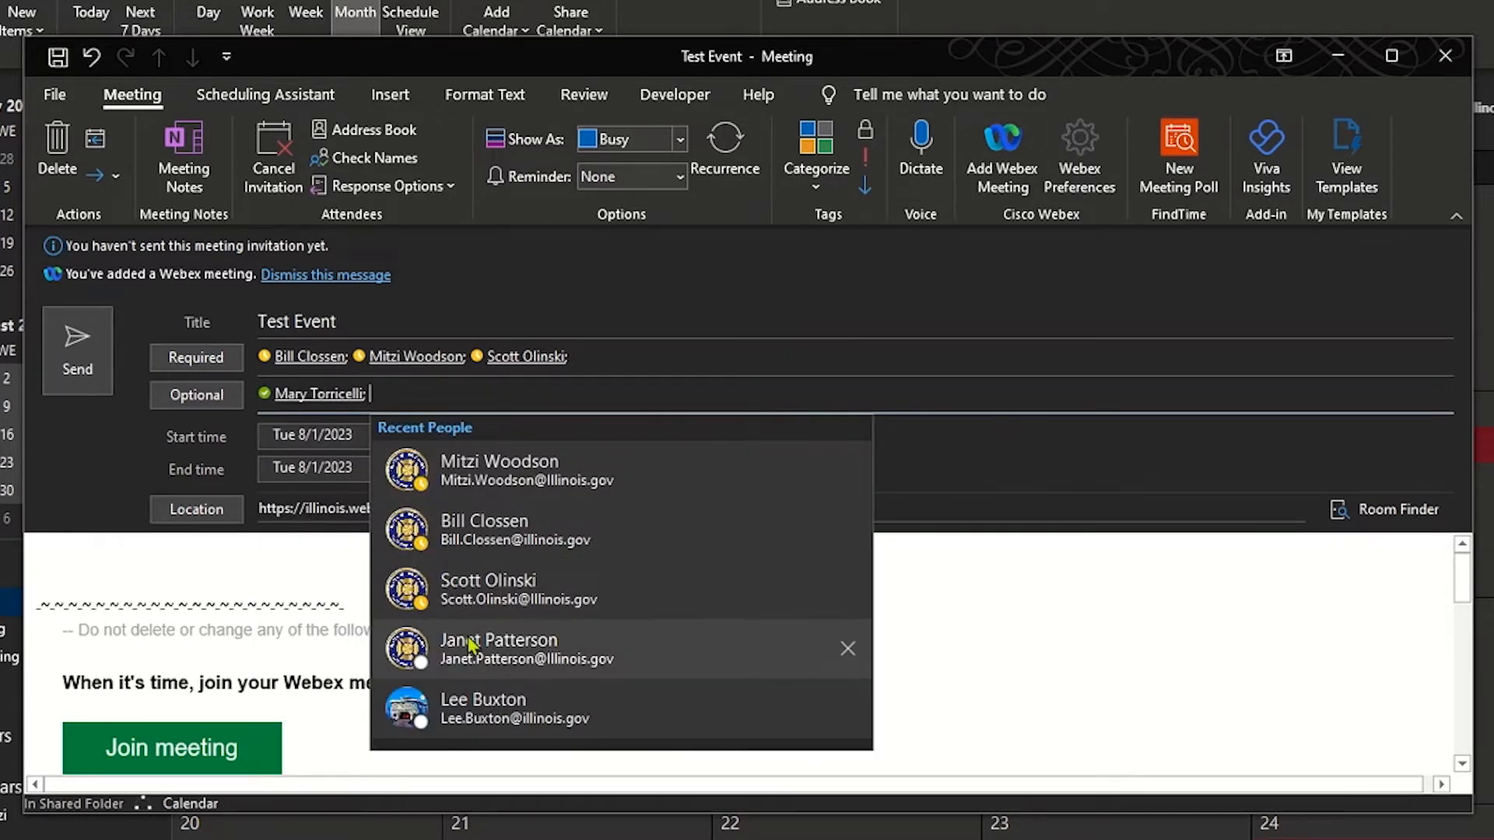
left_click(470, 645)
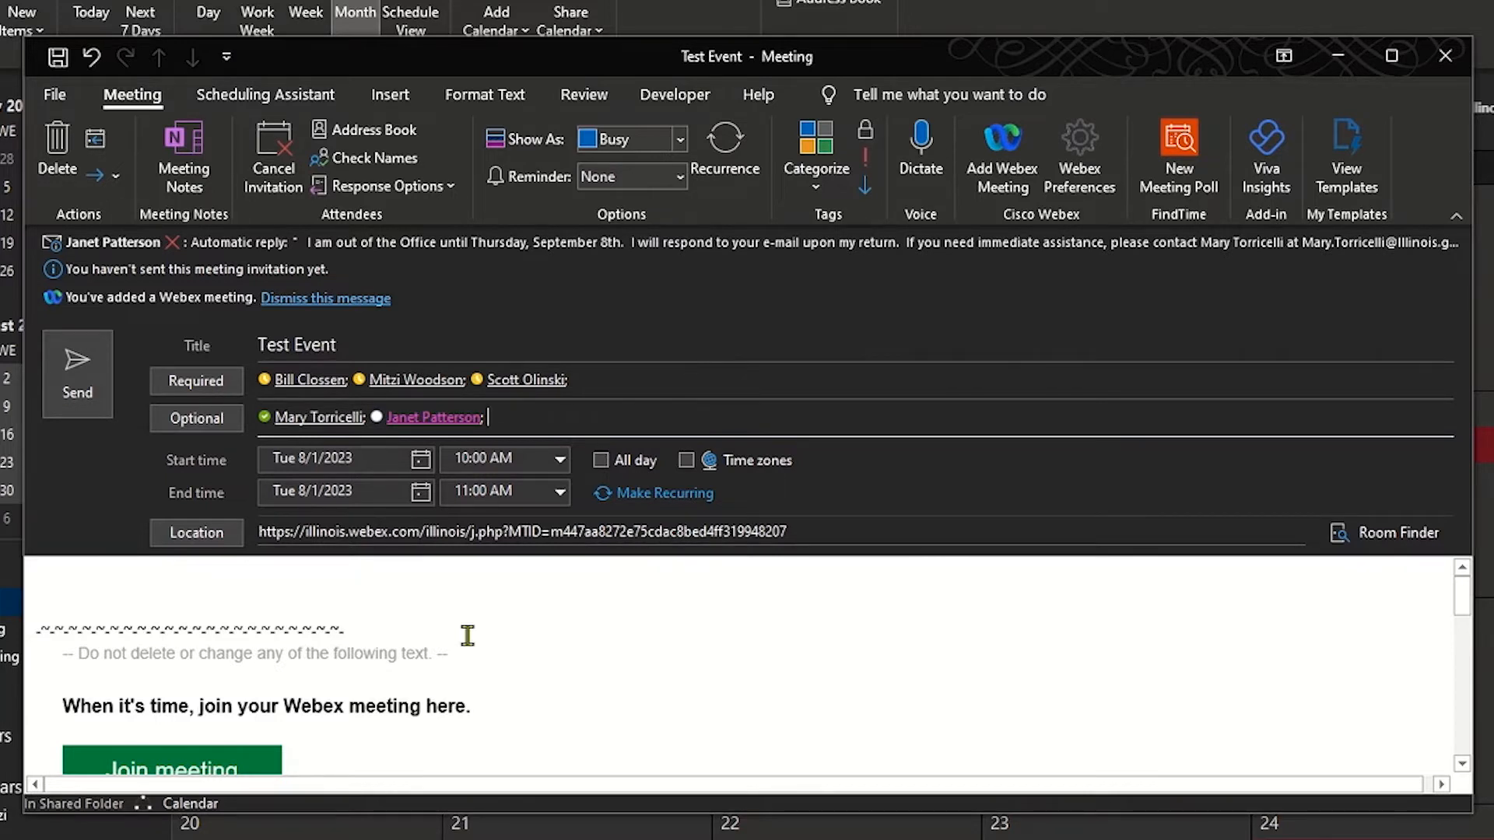
Step: Write "This is a test, please don't respond." above the Webex details in the invitation body
left_click(450, 575)
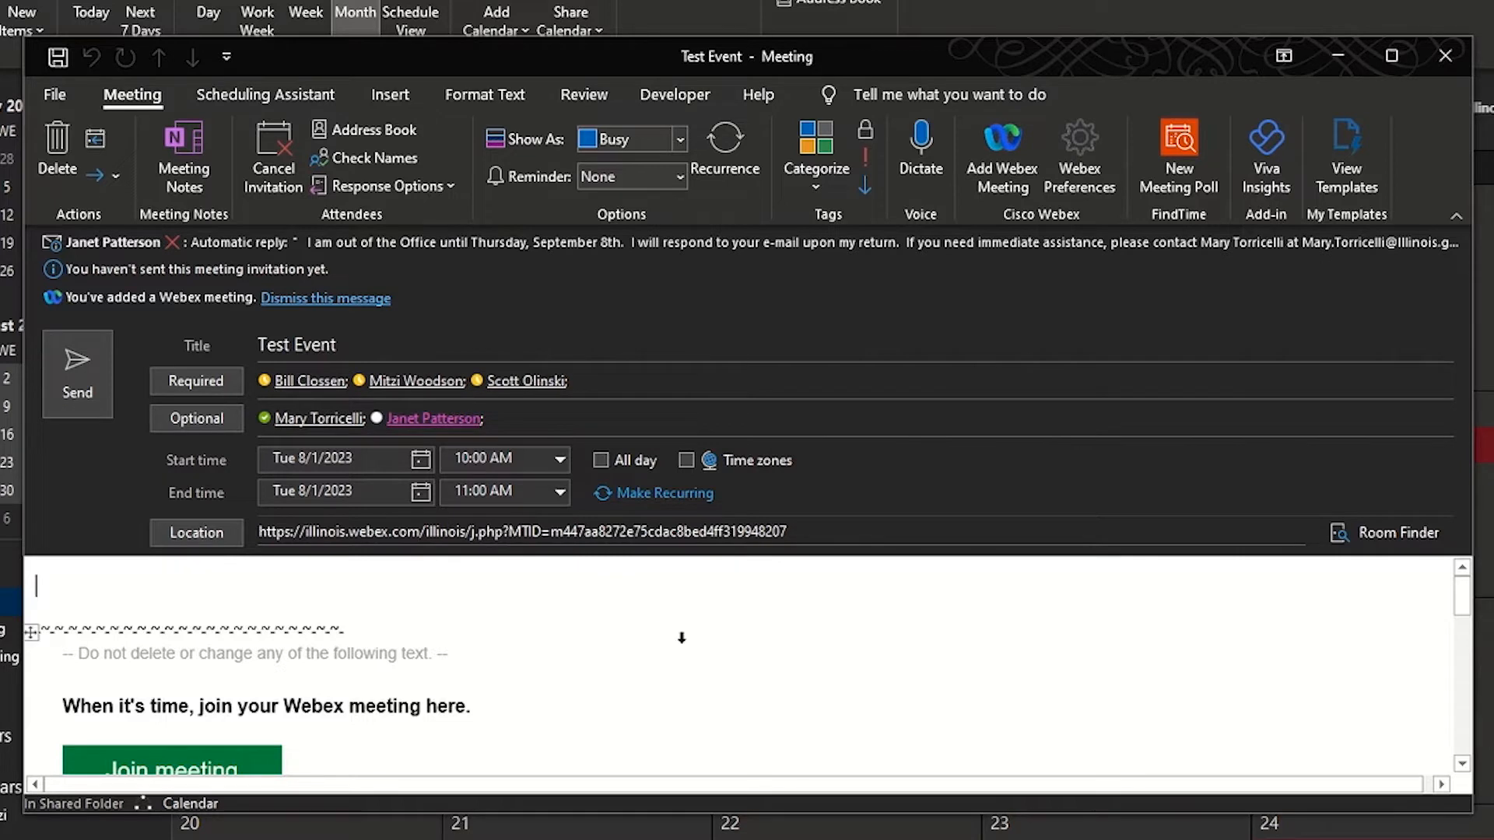
type("This is a te")
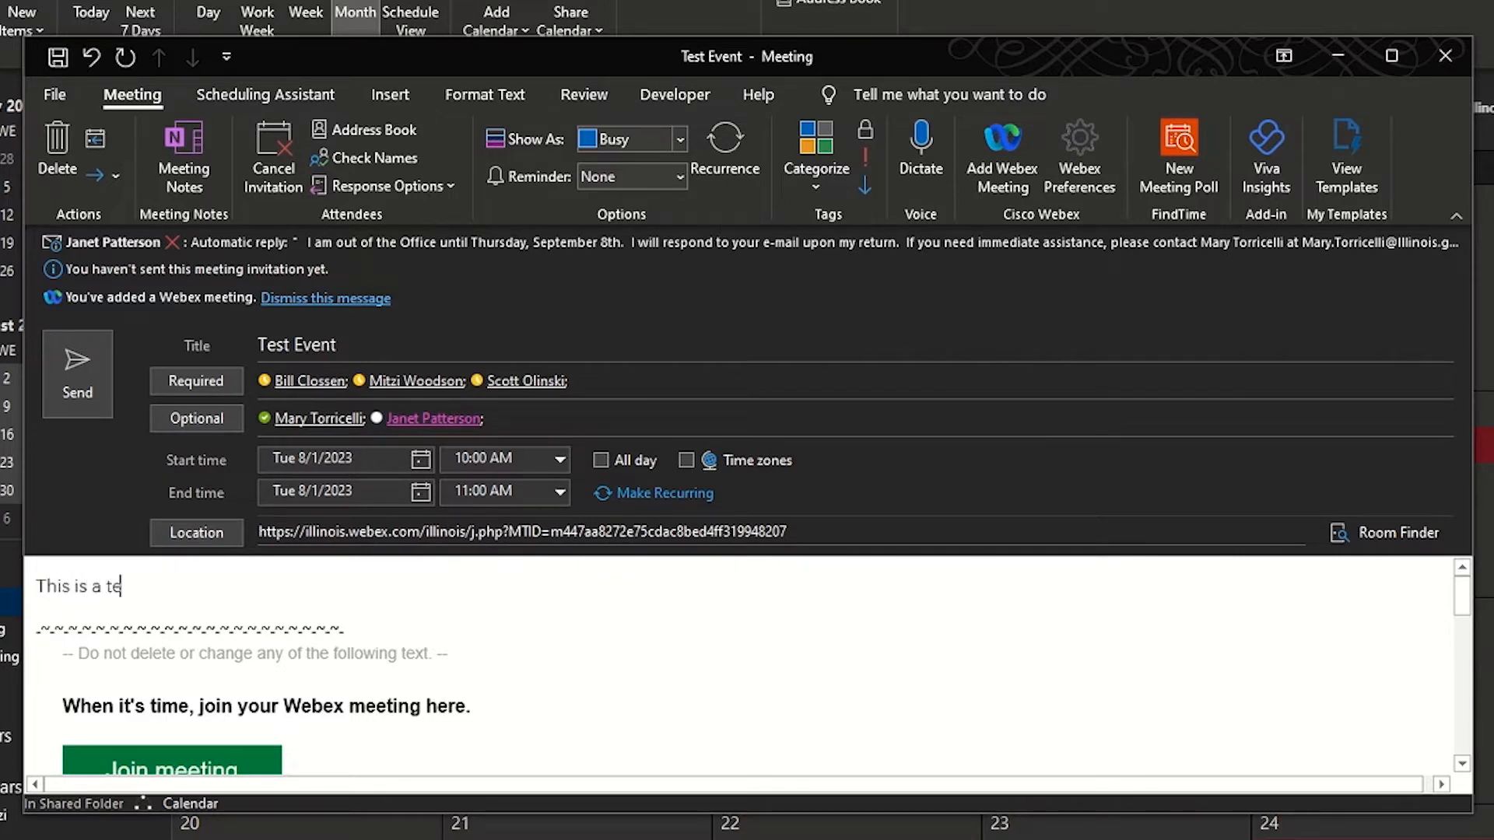
type("st, please don't respond.")
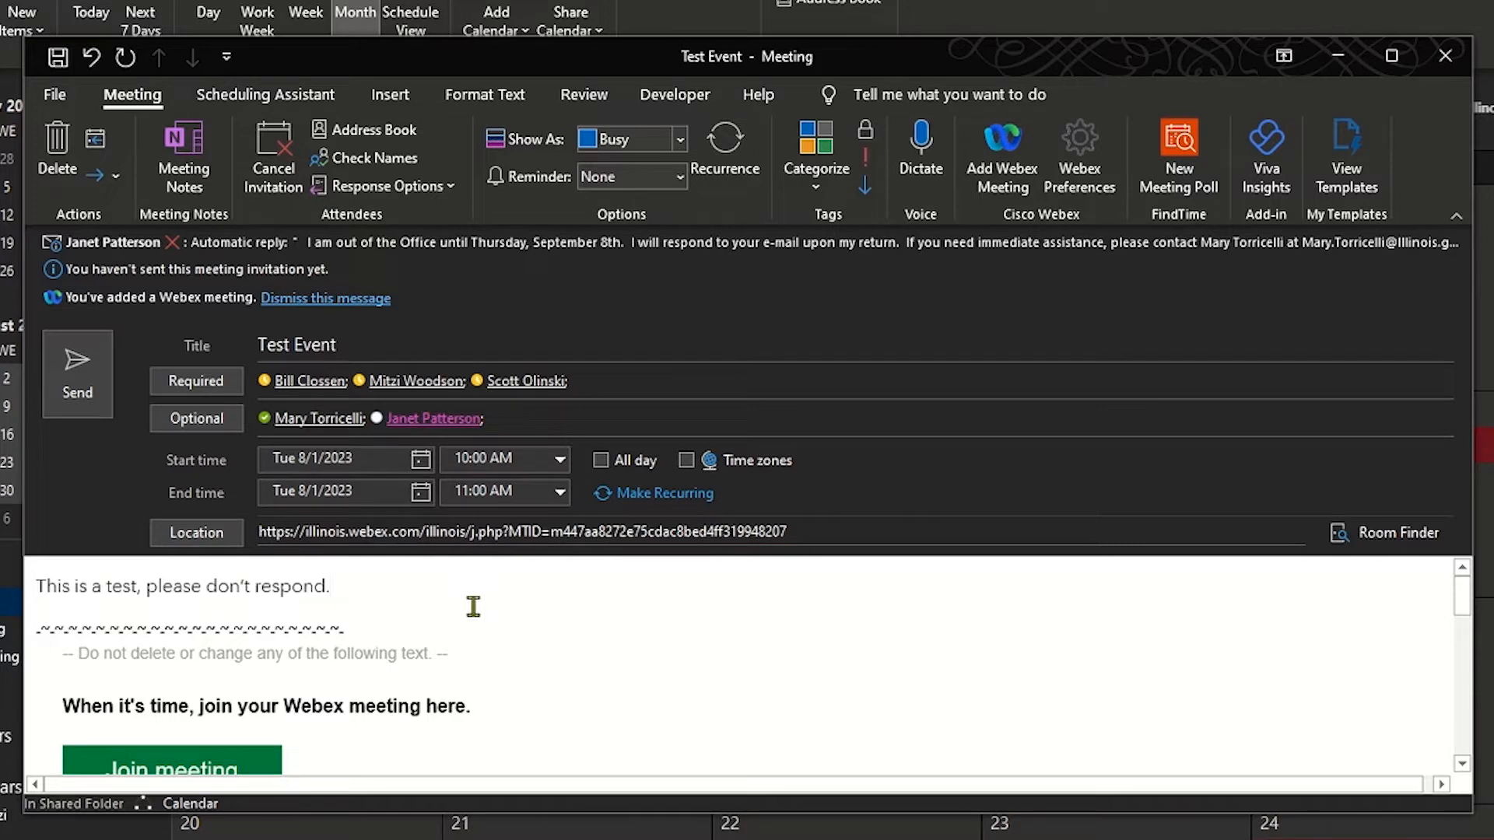
Step: Make the first required attendee a cohost in the Webex preferences, update the meeting, and close the preferences
left_click(1112, 171)
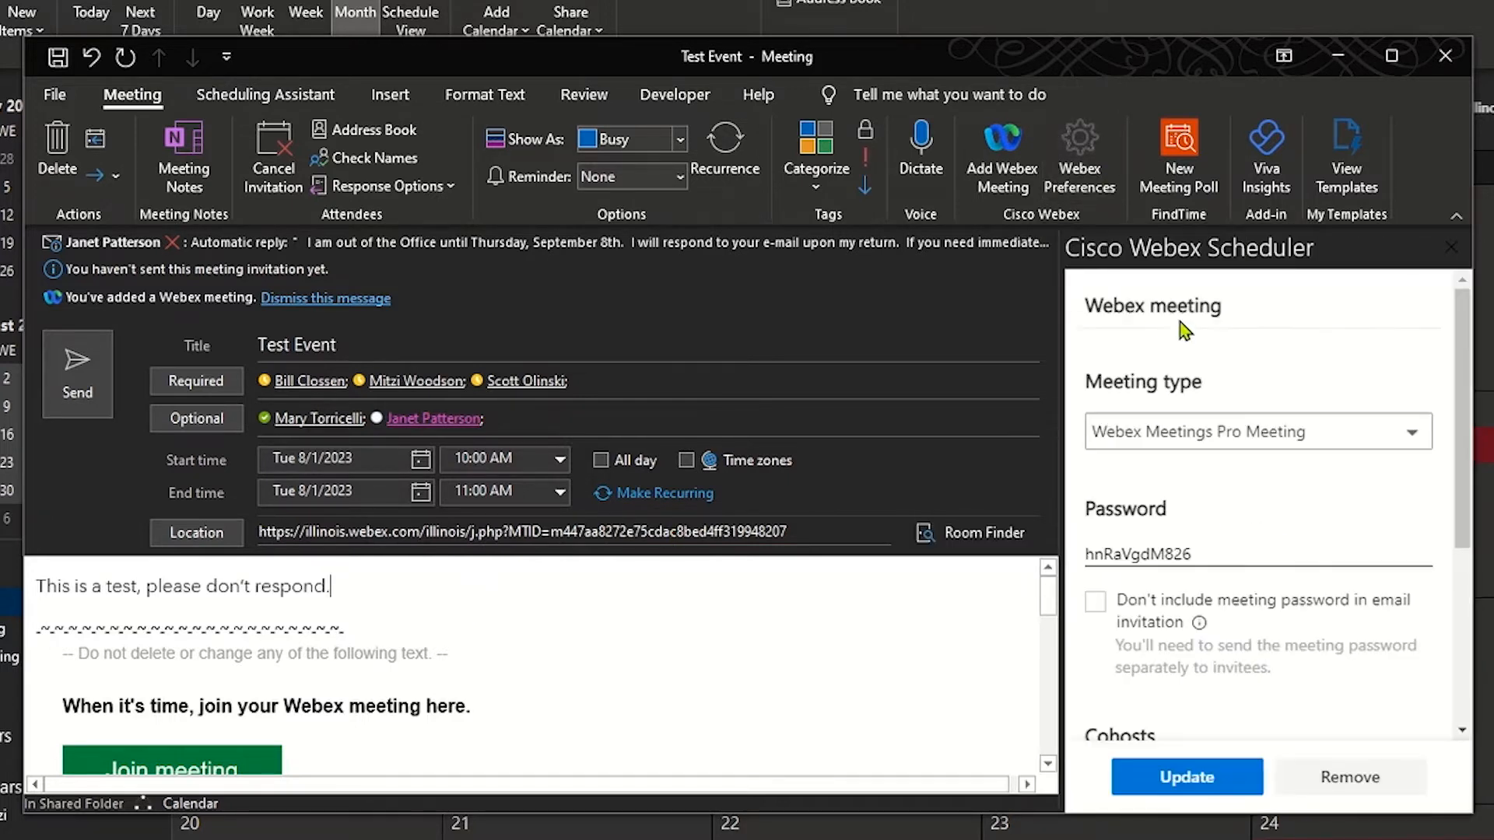
scroll(1191, 373, "down", 3)
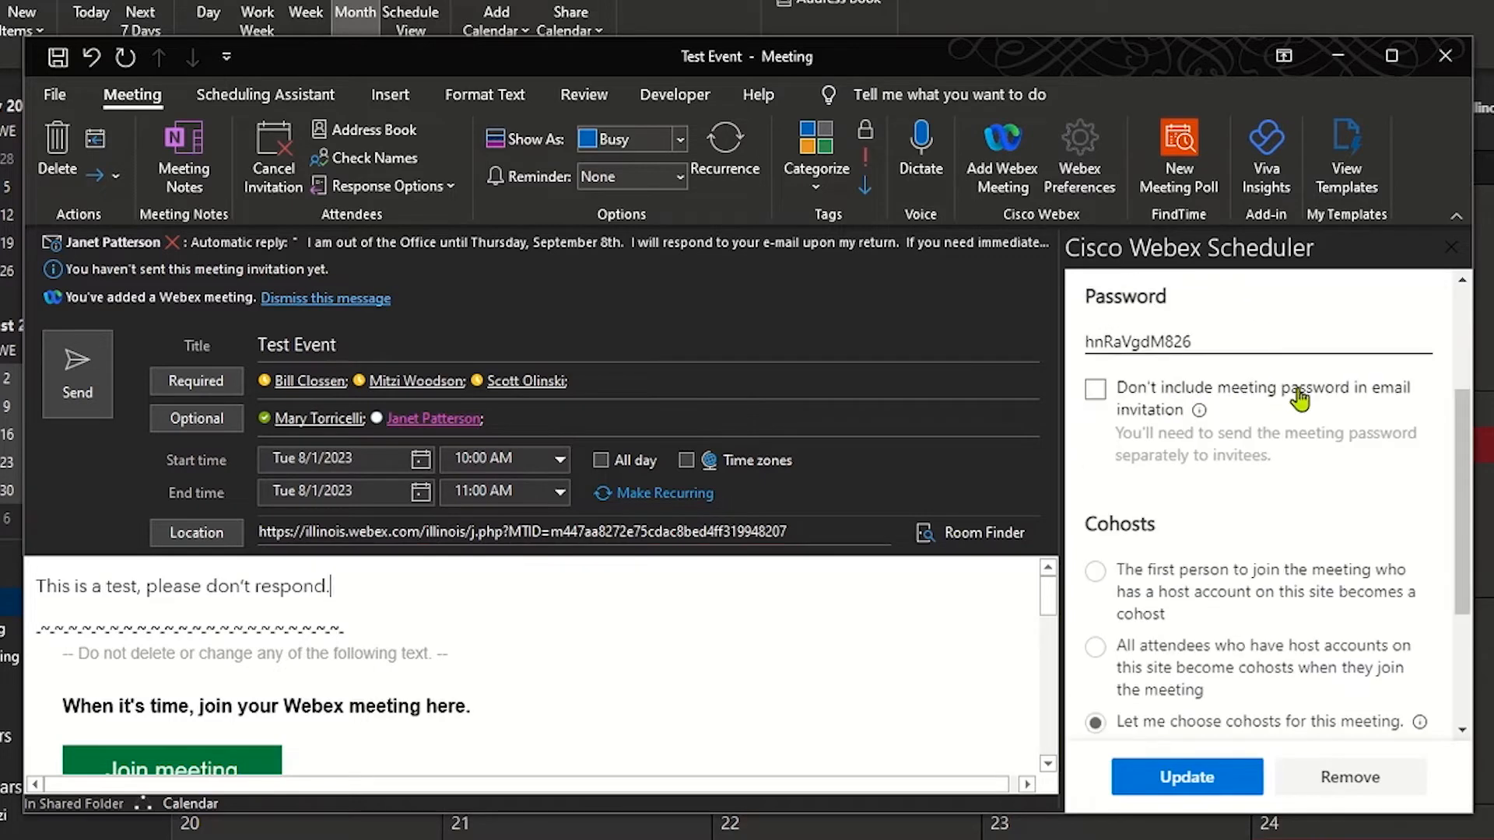
scroll(1326, 424, "down", 3)
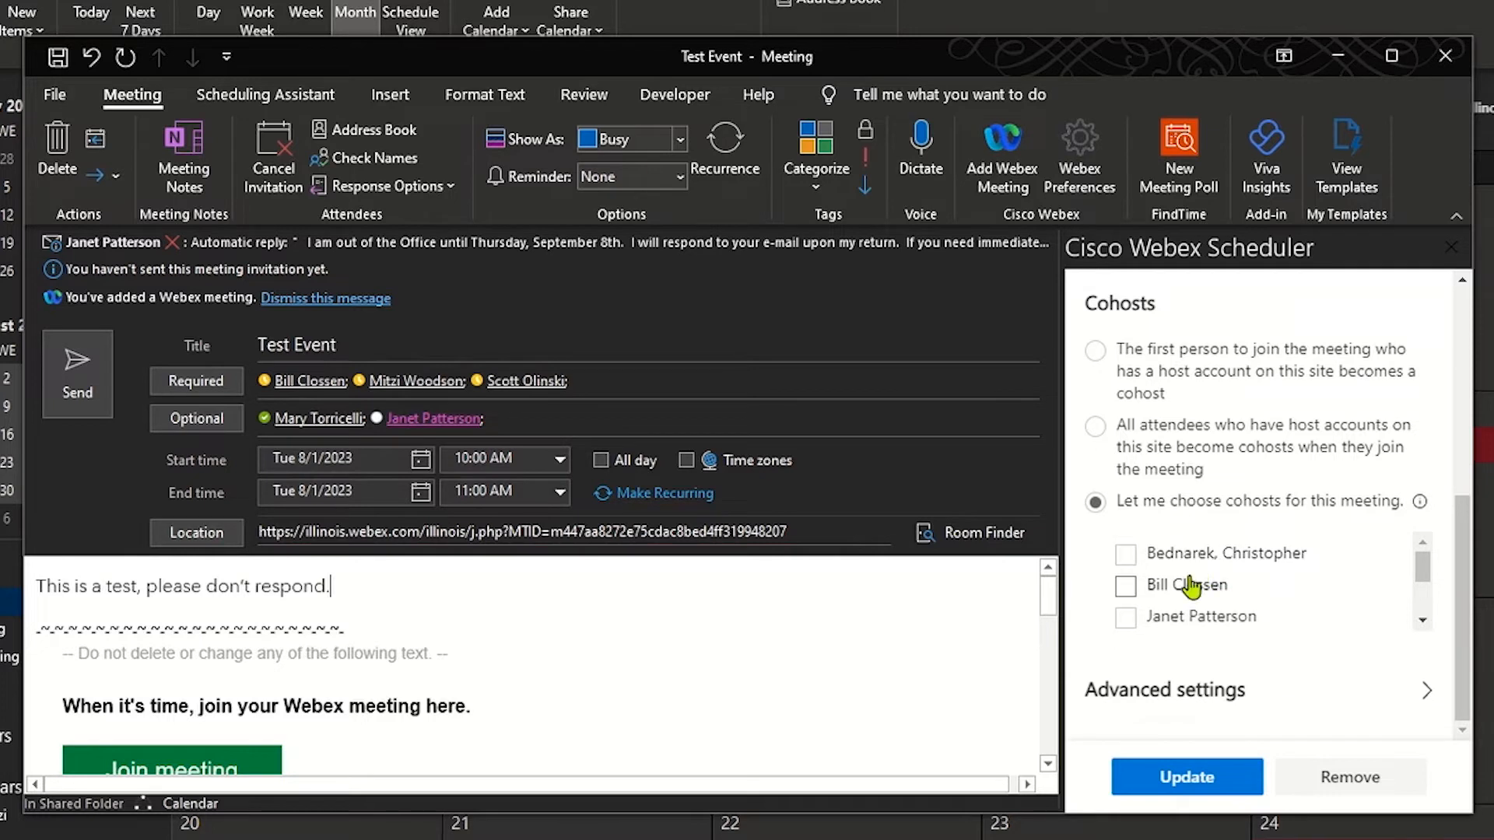
left_click(1123, 587)
scroll(1122, 599, "down", 1)
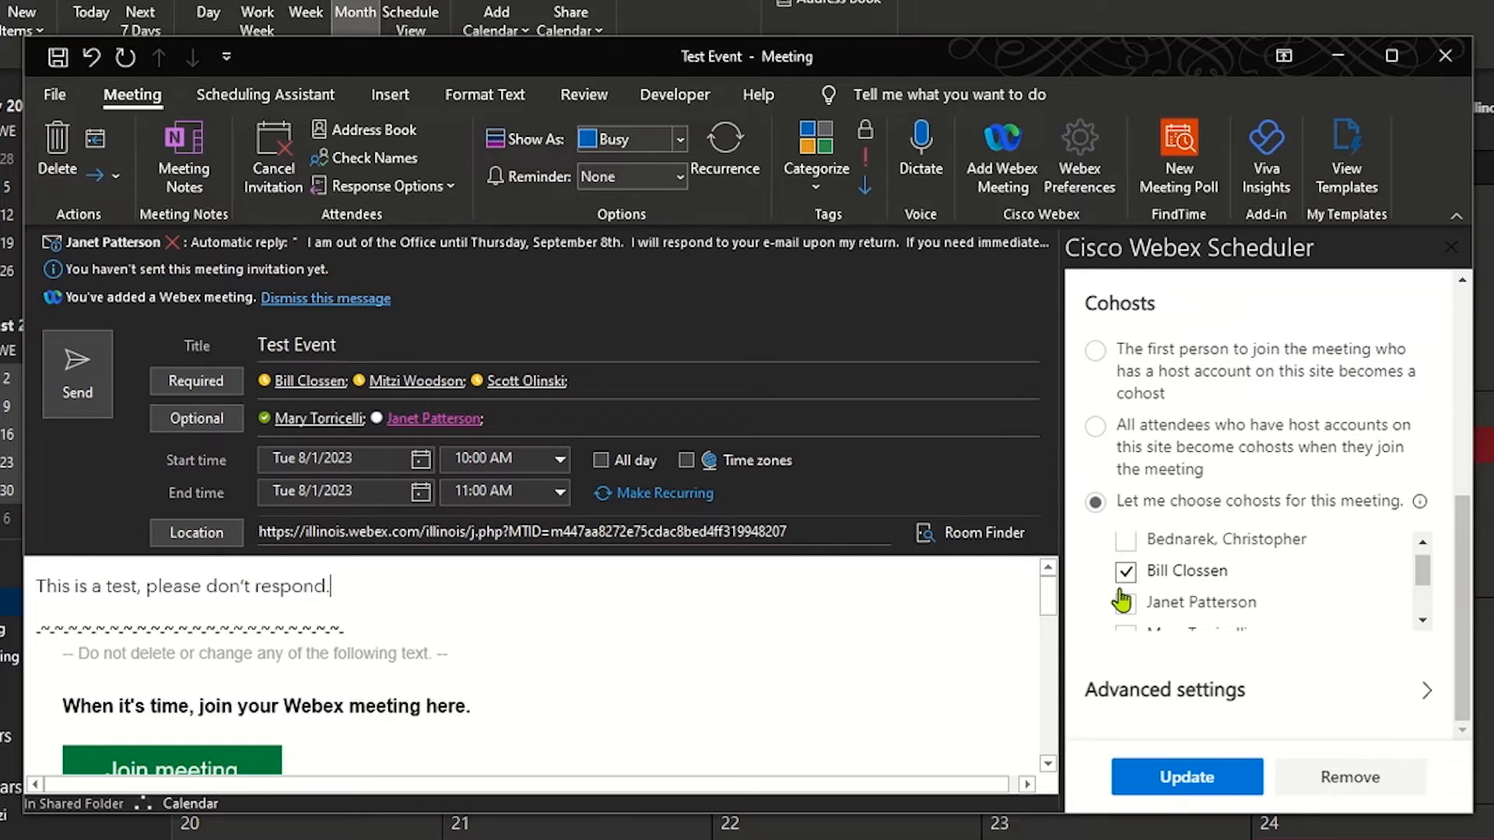
left_click(1188, 775)
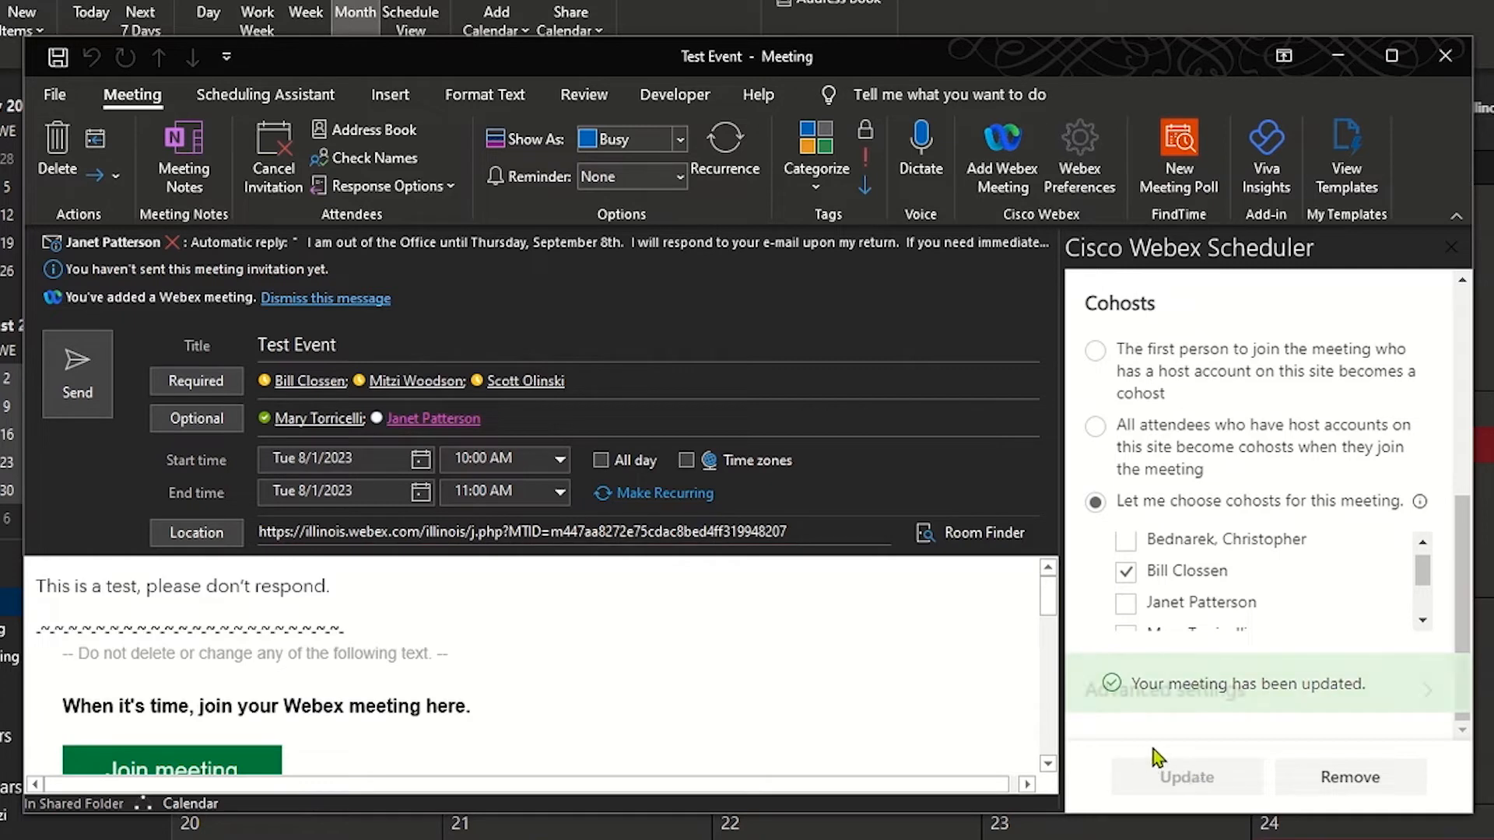
left_click(1447, 249)
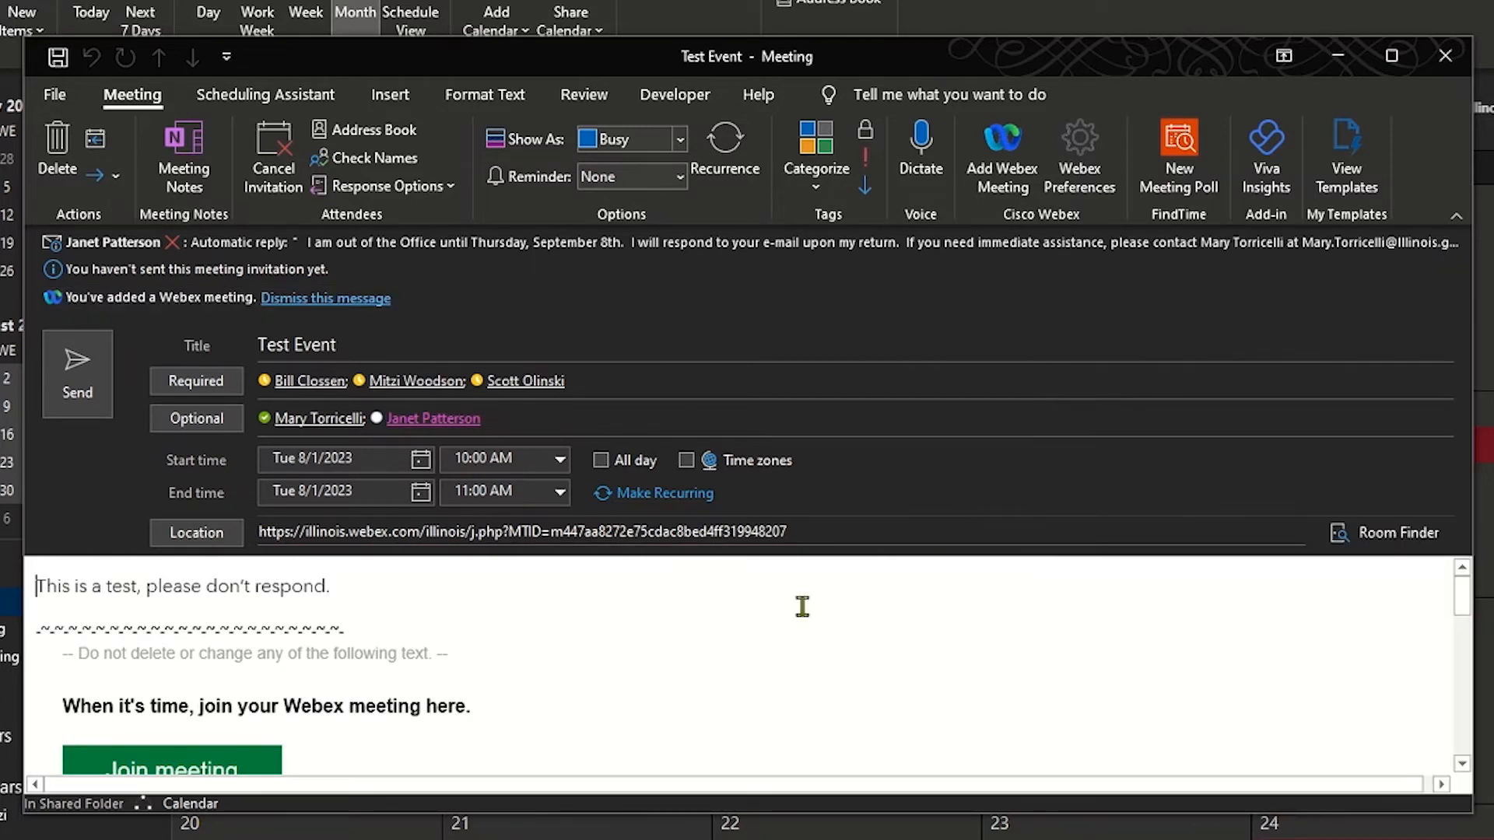
scroll(802, 606, "down", 2)
scroll(803, 606, "up", 2)
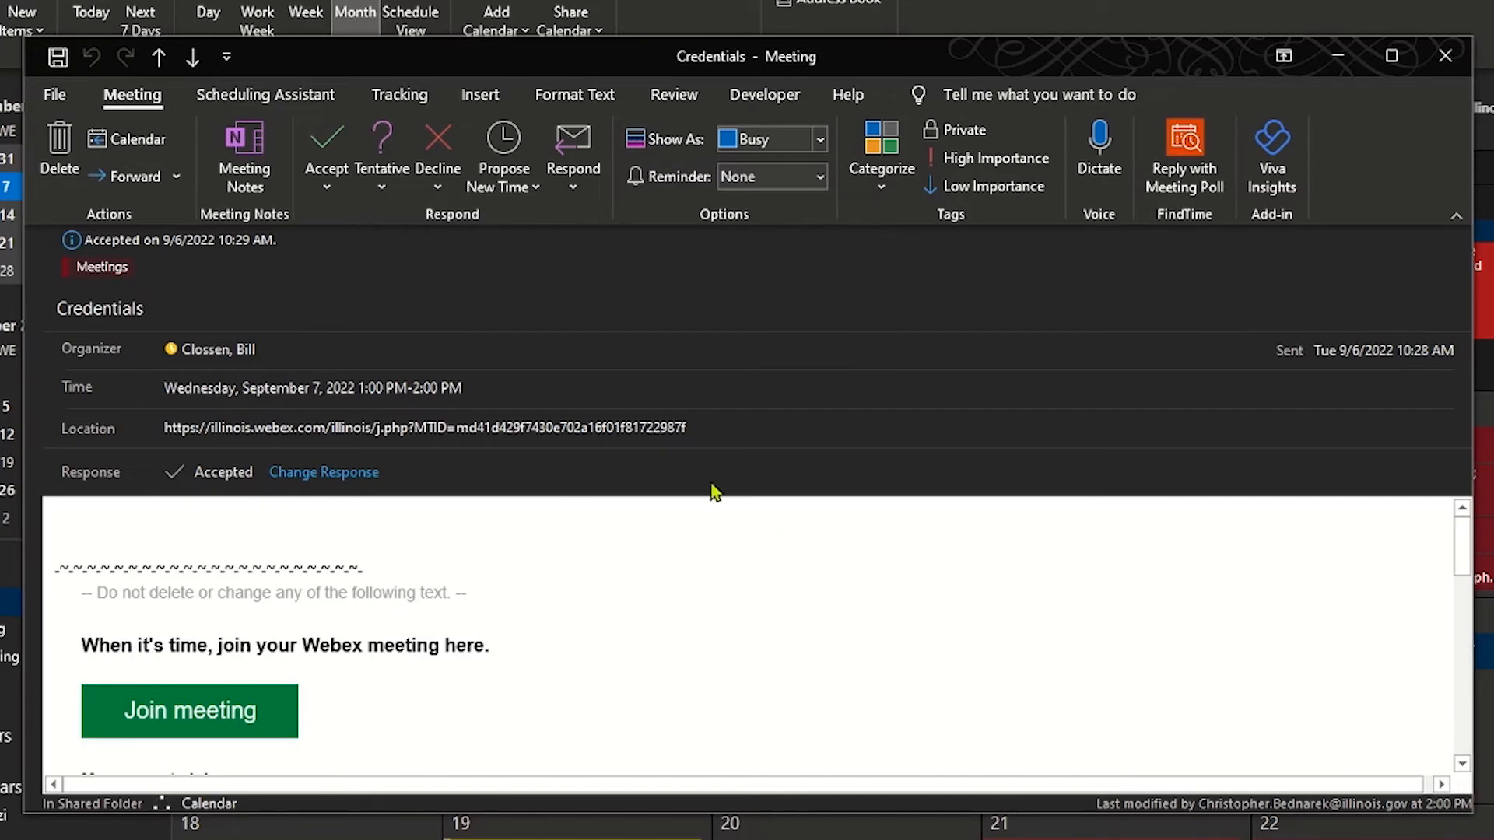
Step: Check the attendees' responses in the Credentials meeting's tracking list, and return to the meeting details
left_click(433, 109)
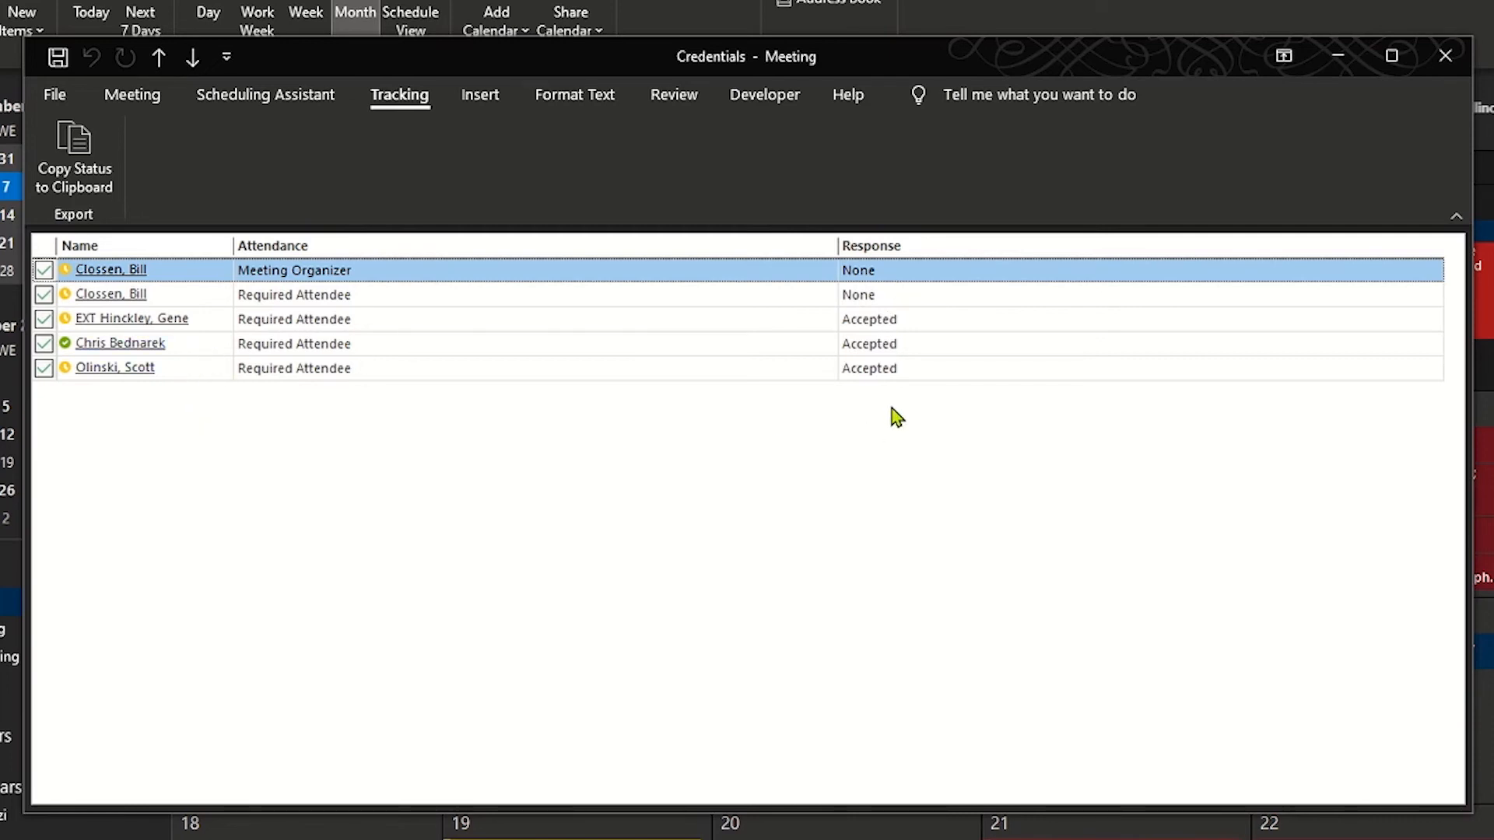
left_click(133, 94)
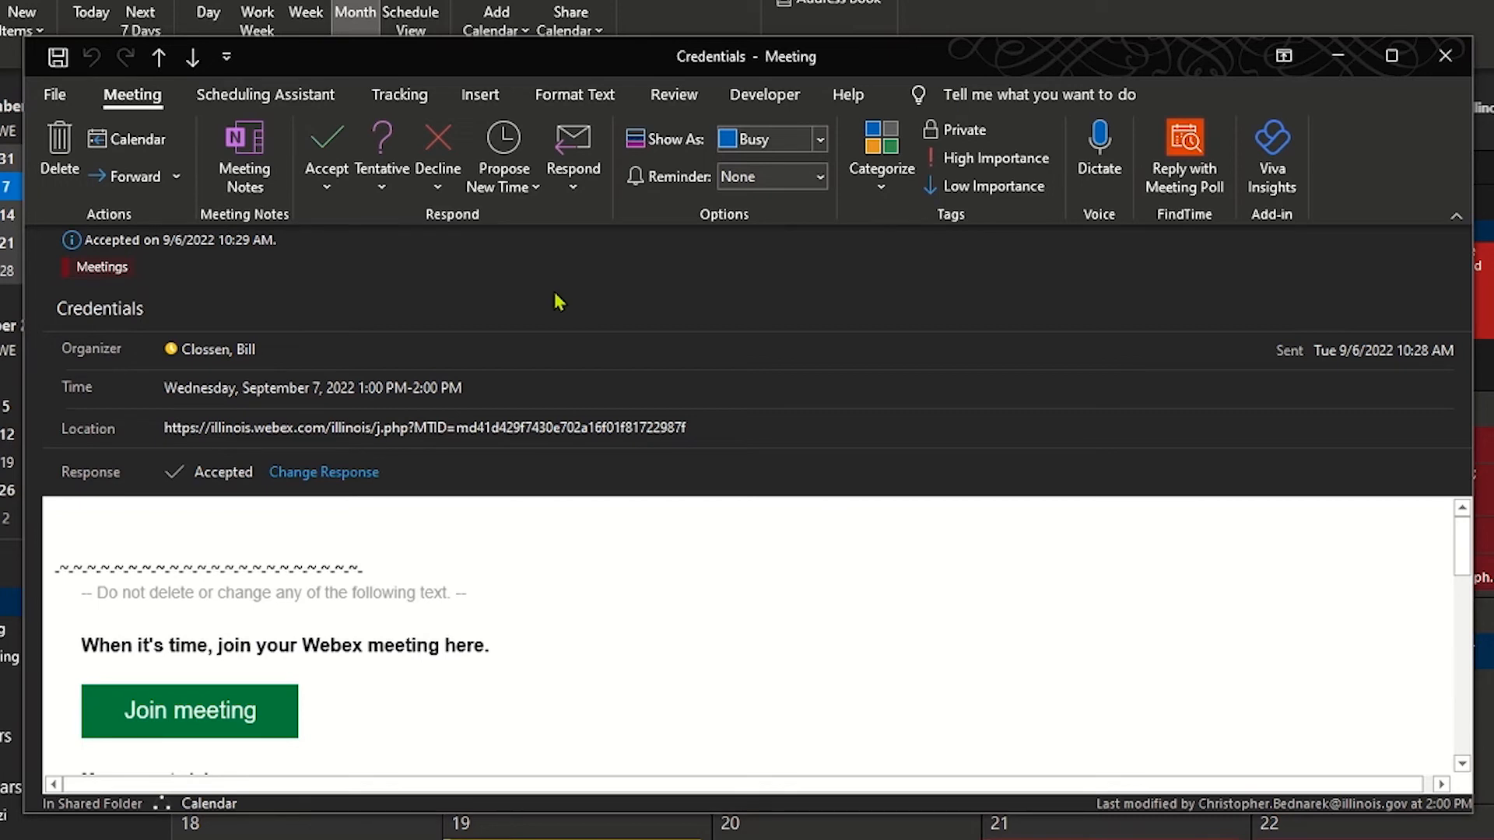
Step: View the categories available for the Credentials meeting without changing its category, and close the meeting
left_click(881, 175)
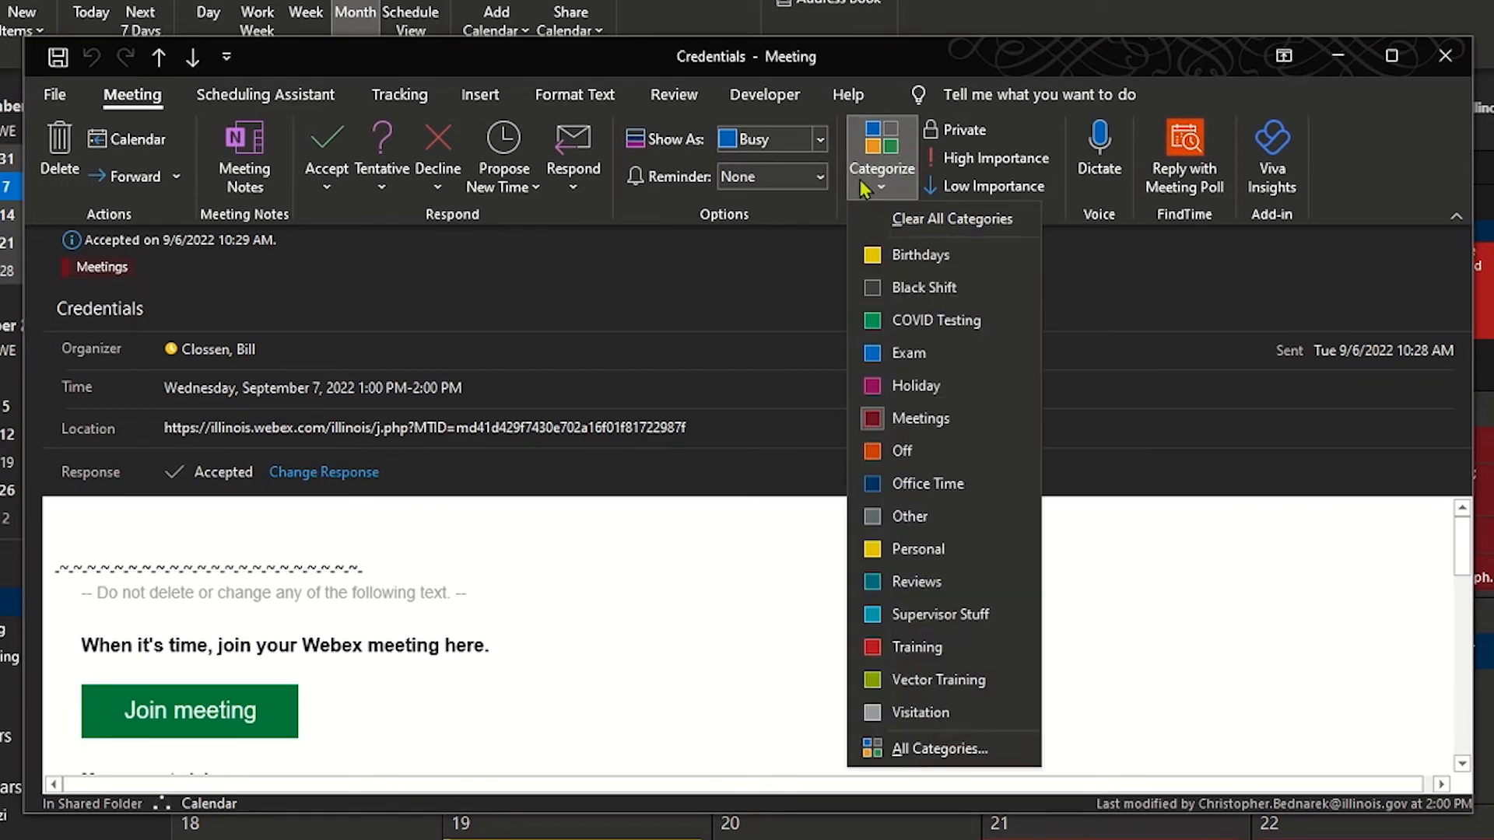
left_click(774, 301)
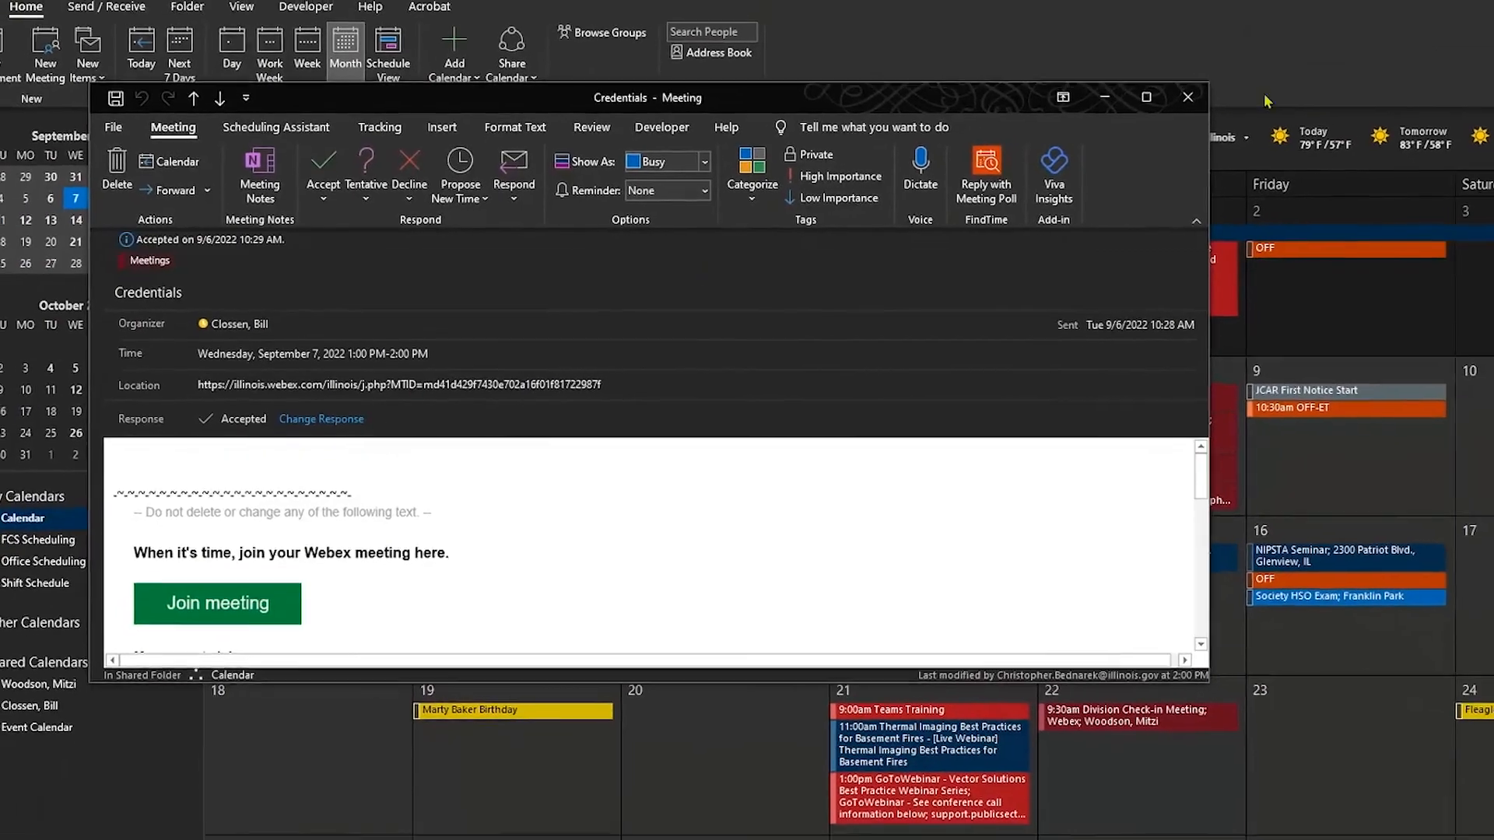
left_click(1238, 90)
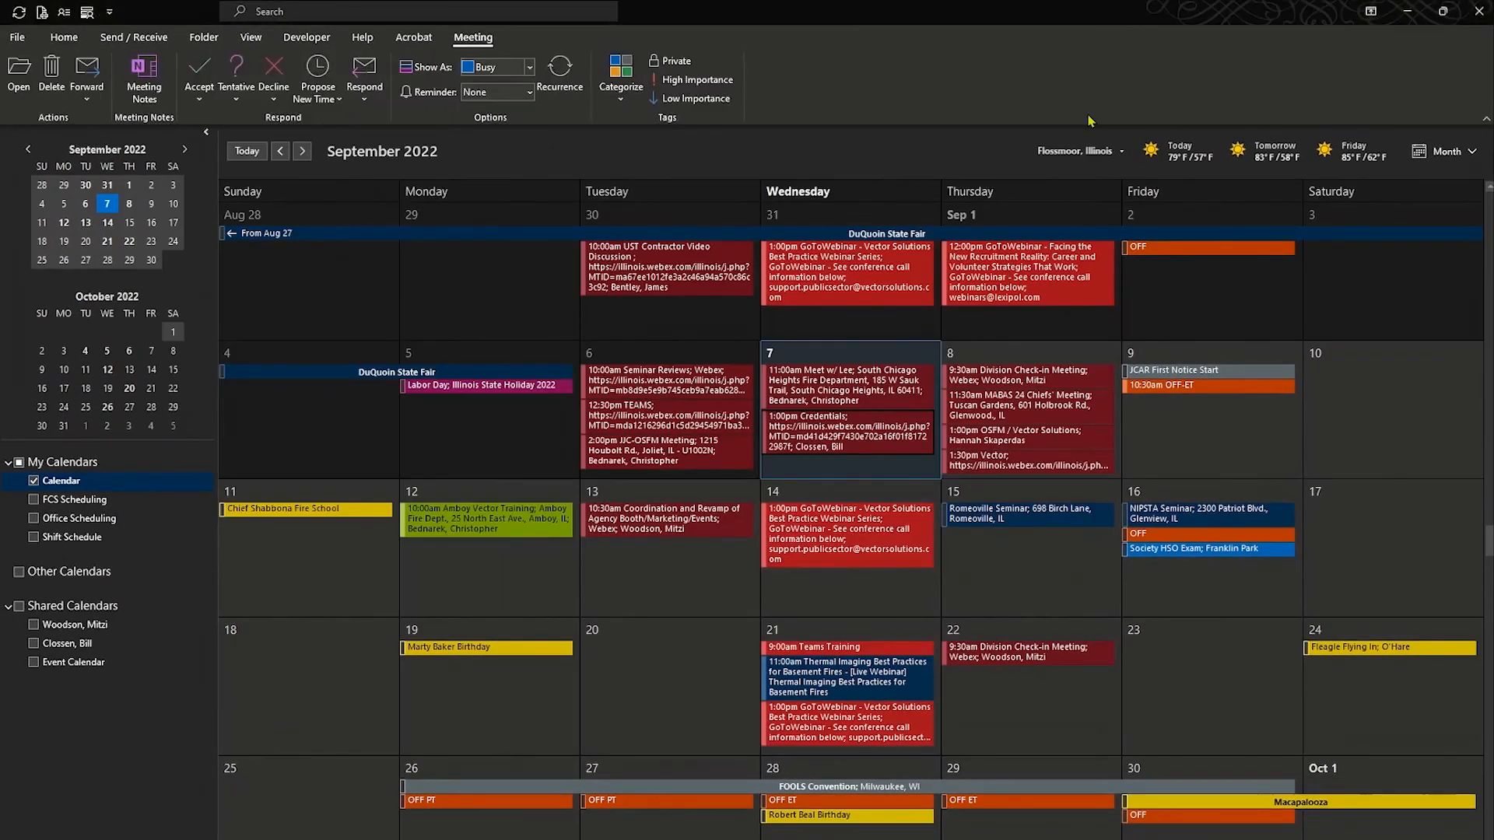